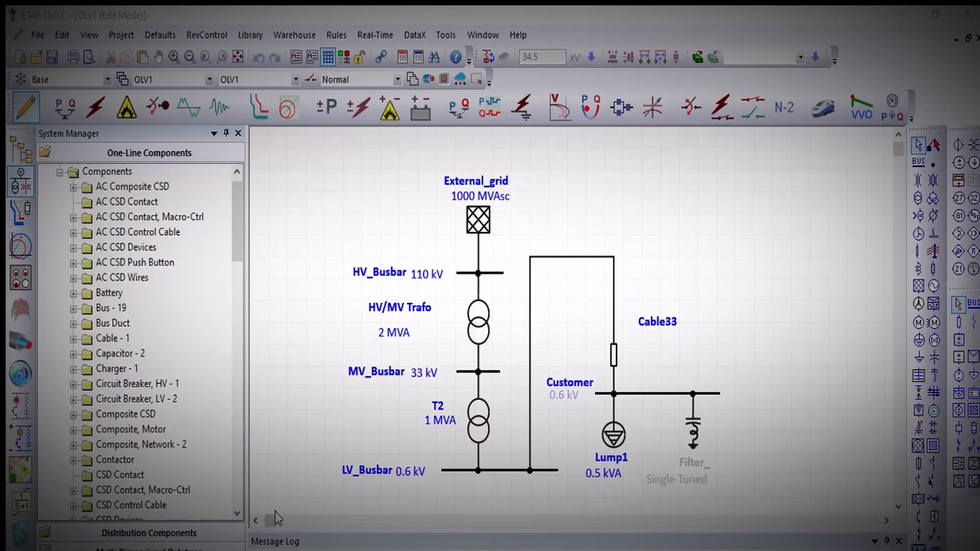
# Run an AC load flow analysis on the one-line diagram.
pyautogui.click(255, 521)
pyautogui.click(255, 521)
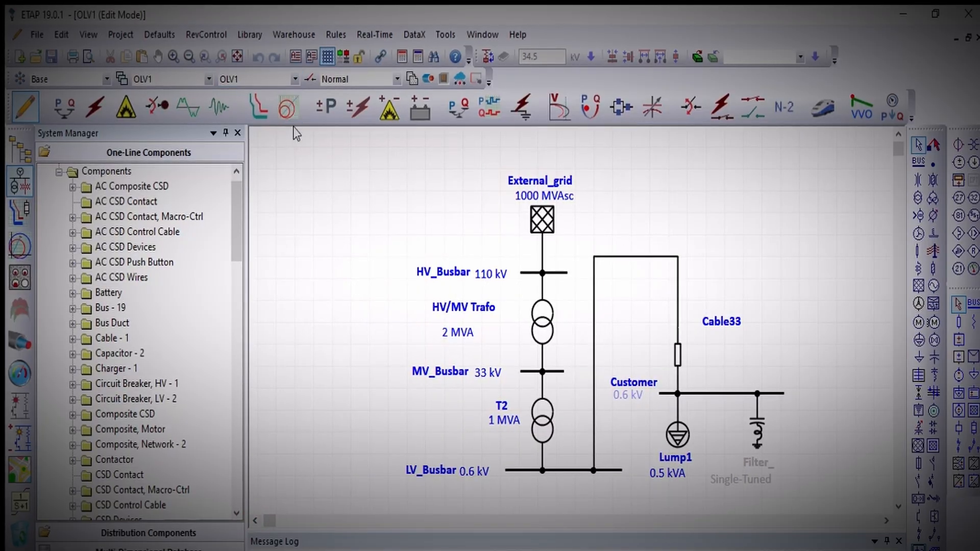
pyautogui.click(331, 113)
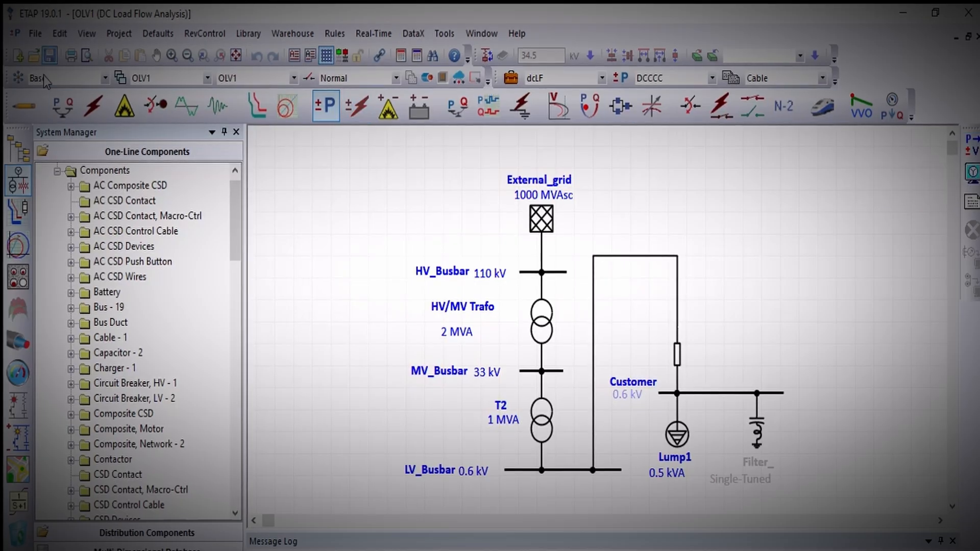
pyautogui.click(62, 106)
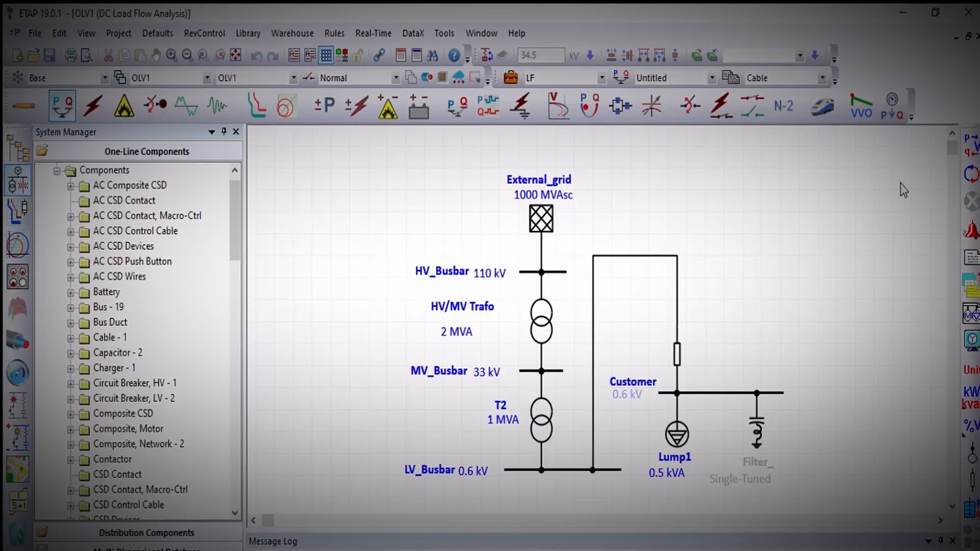
pyautogui.click(969, 145)
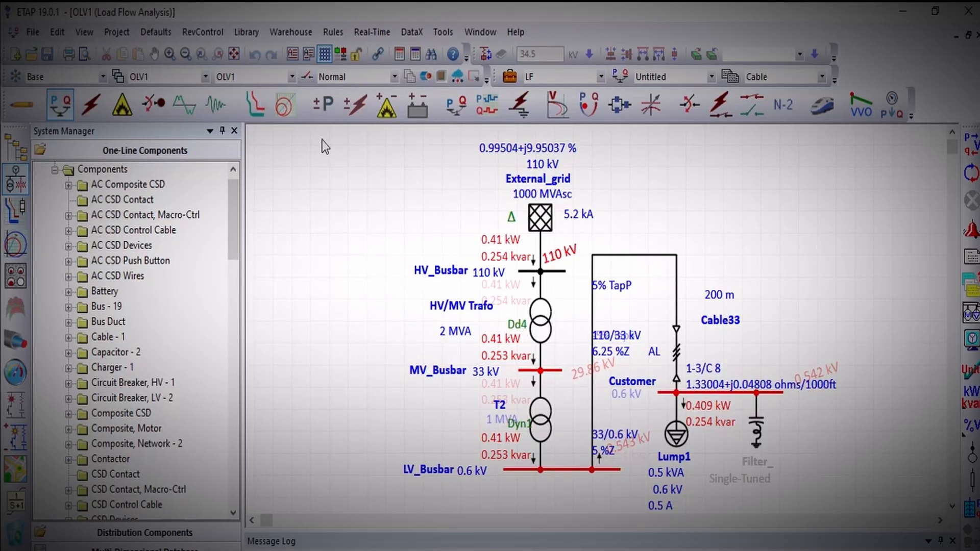
# Try to run a DC load flow analysis on the network and close the error report.
pyautogui.click(323, 105)
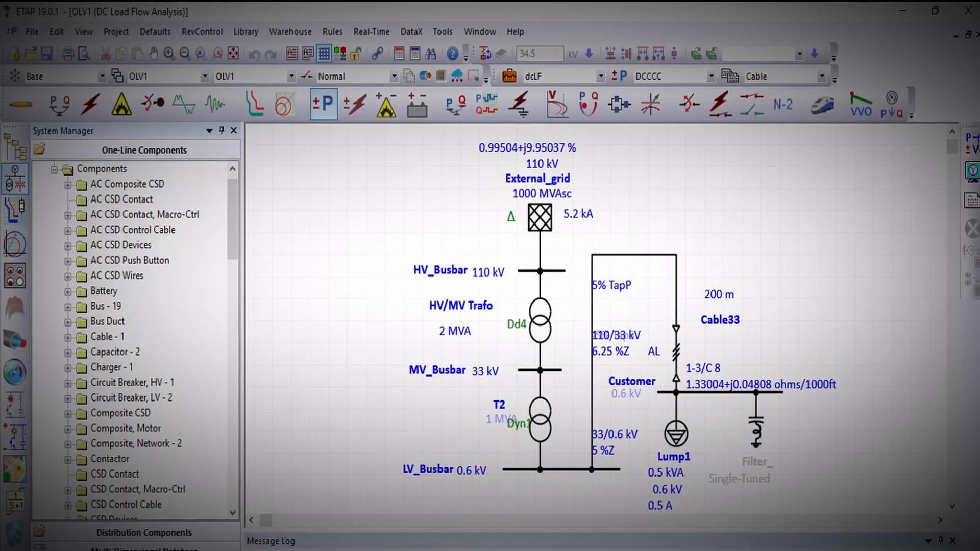
pyautogui.click(971, 146)
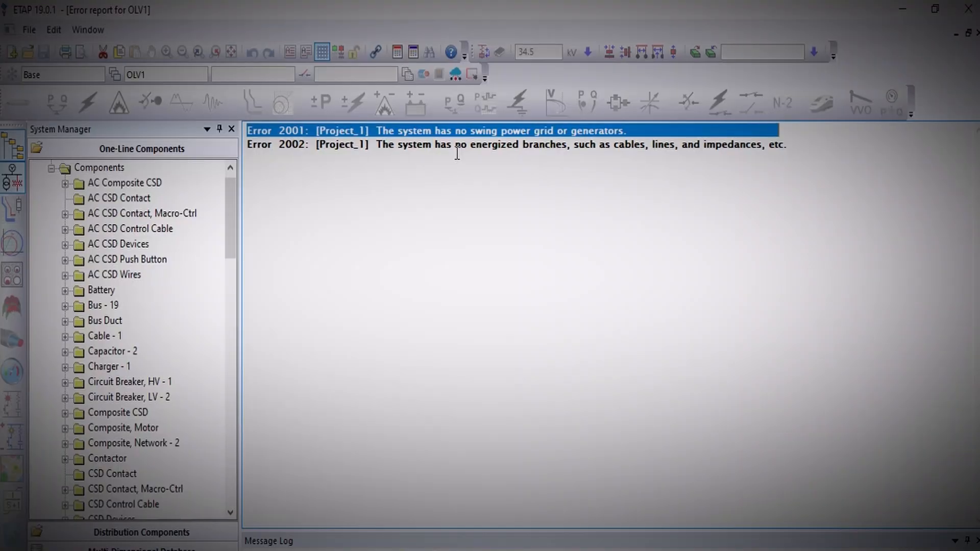
pyautogui.click(977, 32)
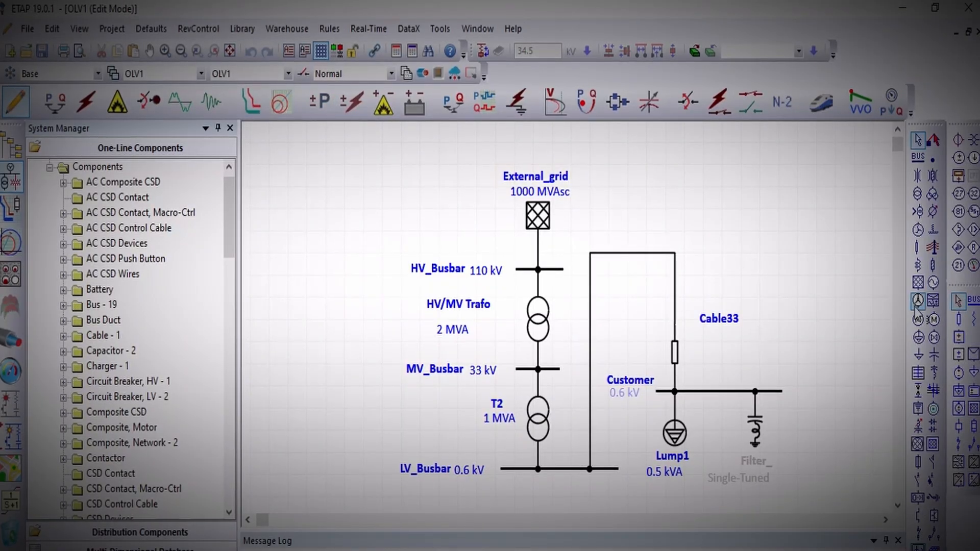
# Extend LV_Busbar well past transformer T2, away from the customer feeder, and place an inverter above the added length.
pyautogui.click(502, 469)
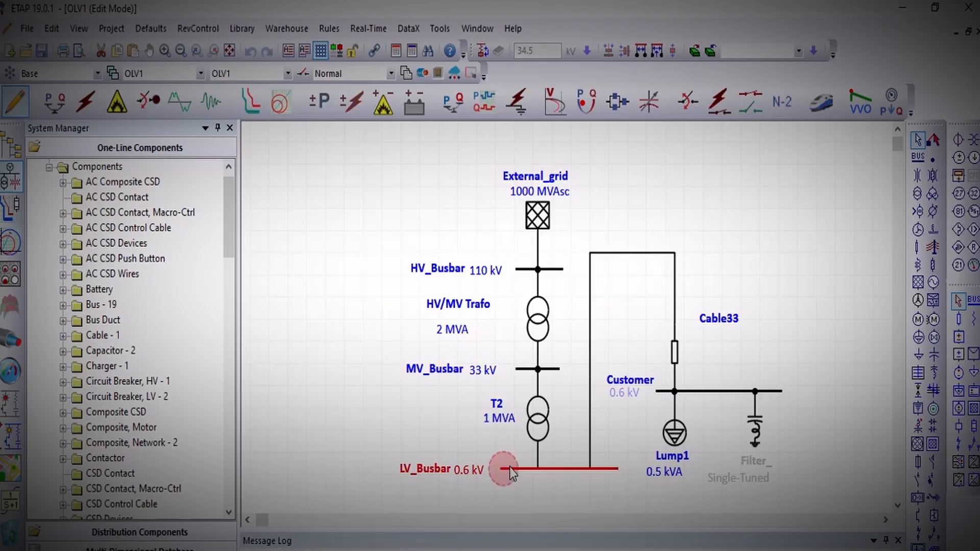
pyautogui.moveTo(501, 468); pyautogui.dragTo(312, 469)
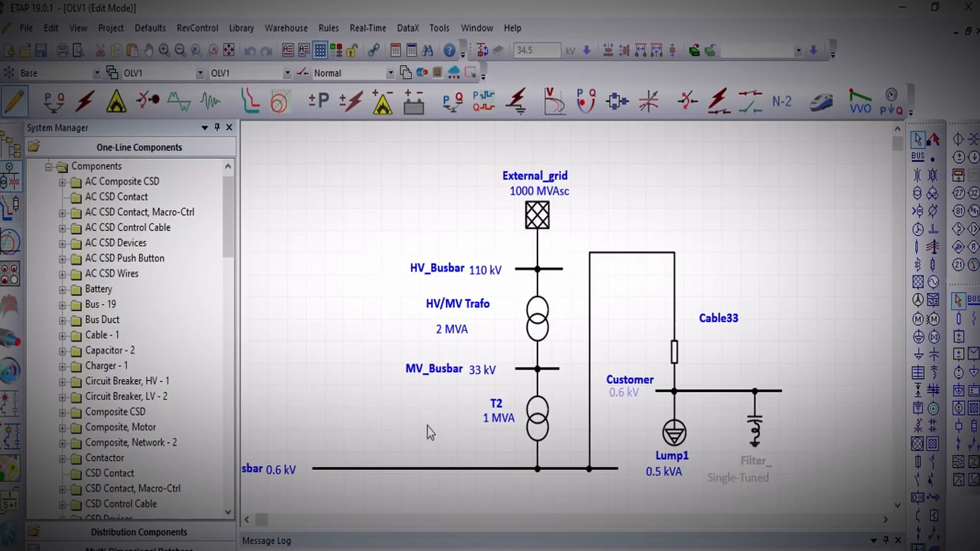
pyautogui.moveTo(430, 433); pyautogui.dragTo(472, 431)
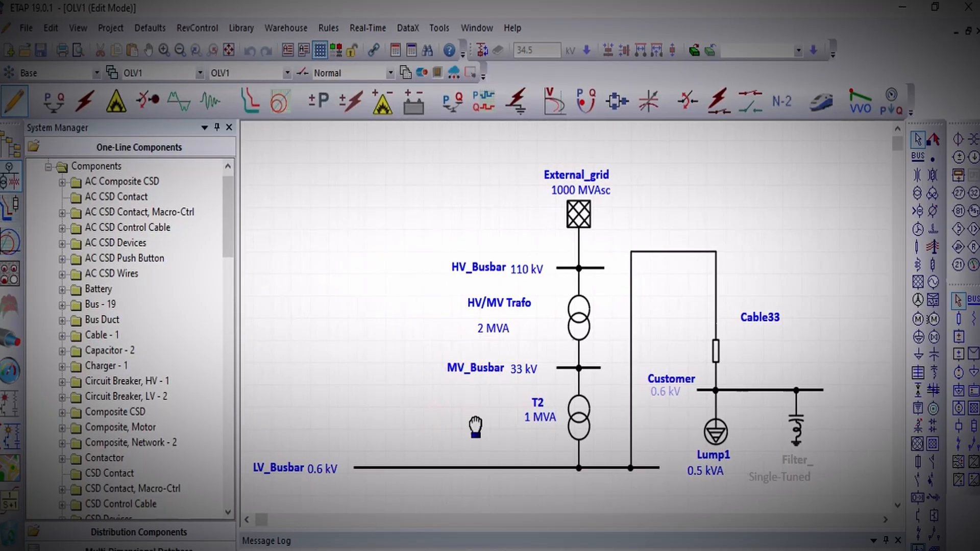
pyautogui.click(976, 468)
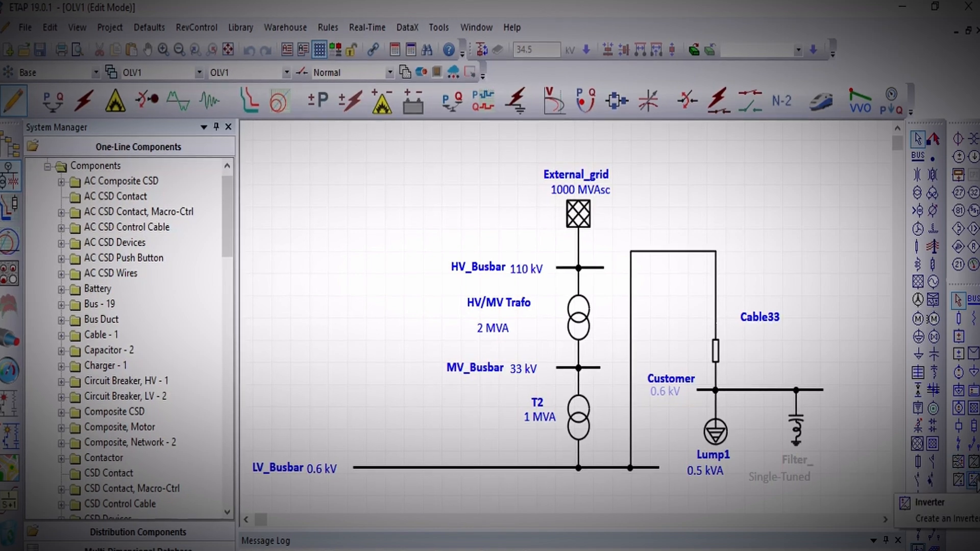
pyautogui.click(373, 369)
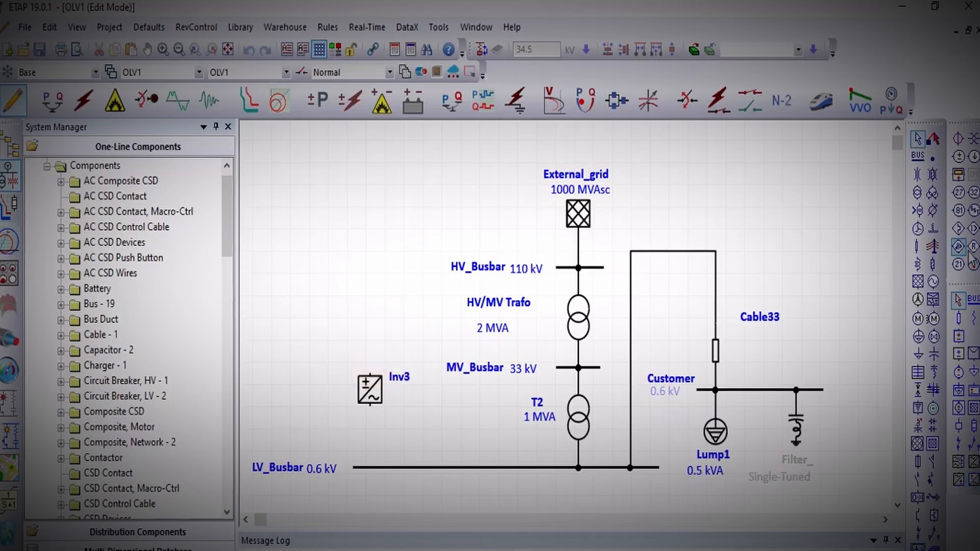
# Add a DC bus above the inverter and connect the inverter to both the DC bus and LV_Busbar.
pyautogui.click(974, 305)
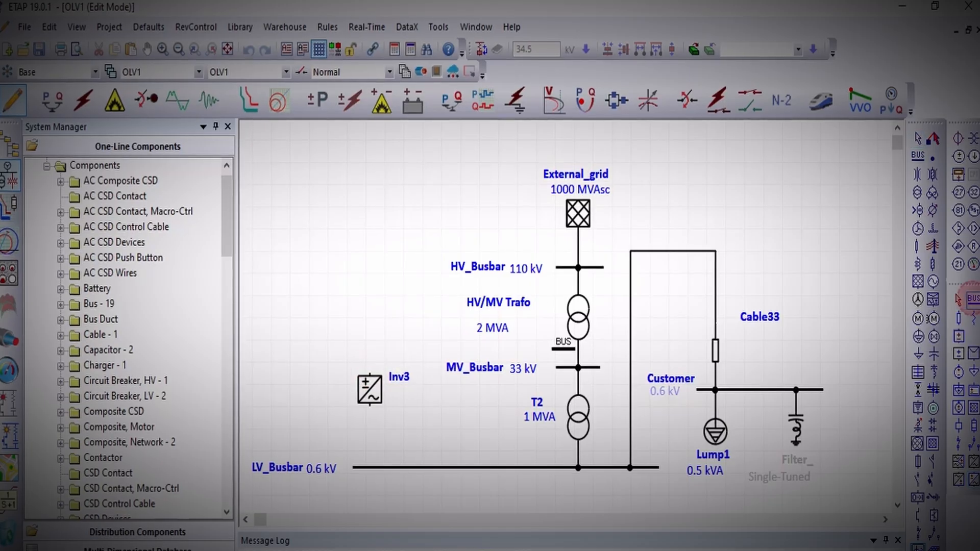
pyautogui.click(366, 312)
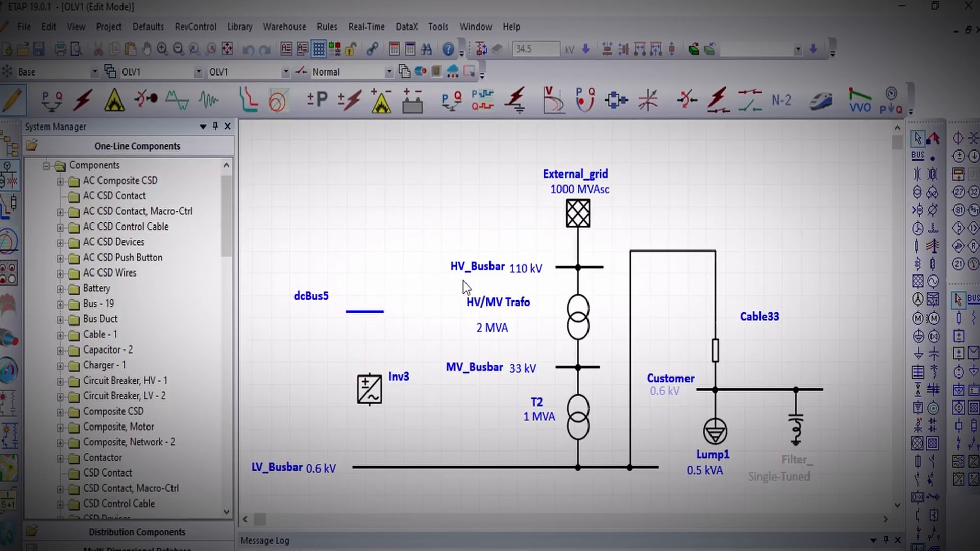
pyautogui.moveTo(357, 312); pyautogui.dragTo(367, 311)
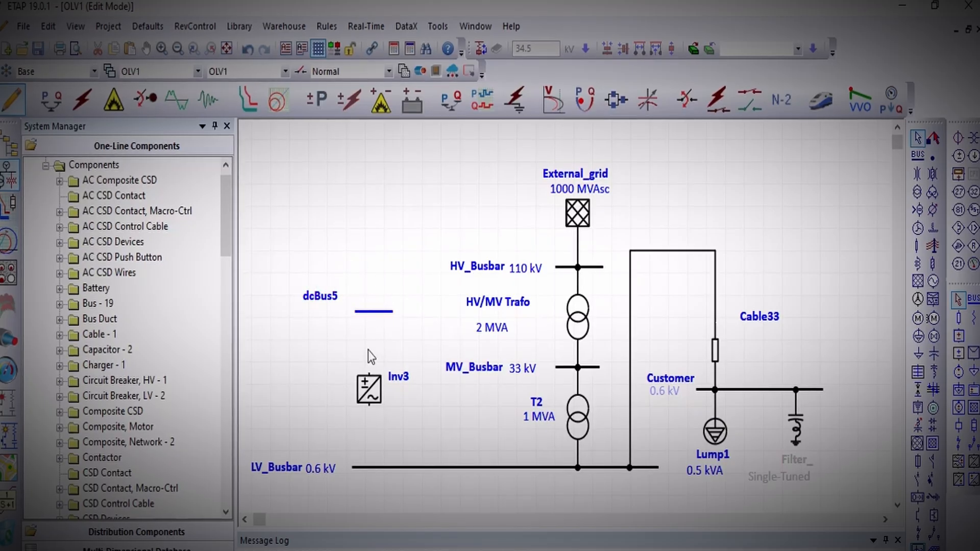
pyautogui.moveTo(368, 374); pyautogui.dragTo(372, 315)
pyautogui.moveTo(368, 407); pyautogui.dragTo(369, 466)
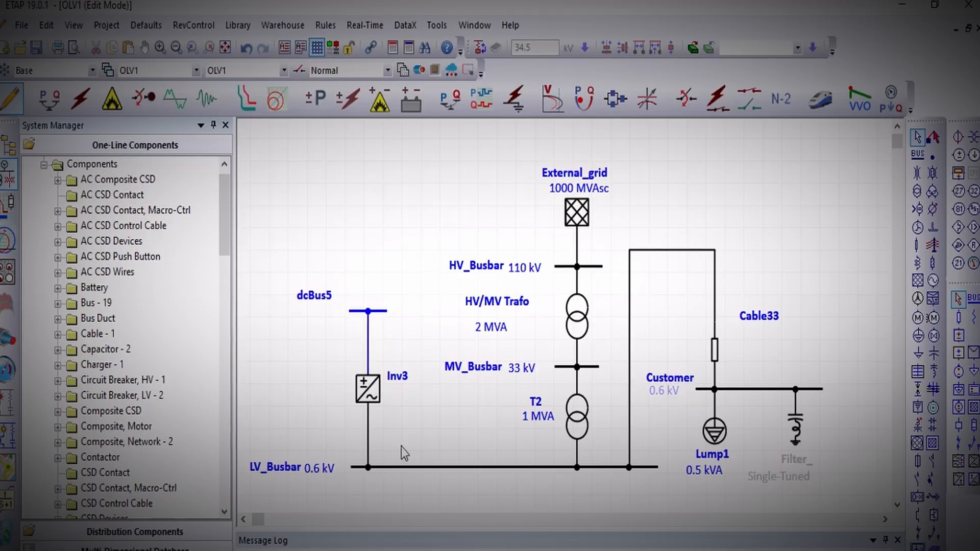
# Set the new DC bus's nominal voltage to 400 V.
pyautogui.doubleClick(387, 310)
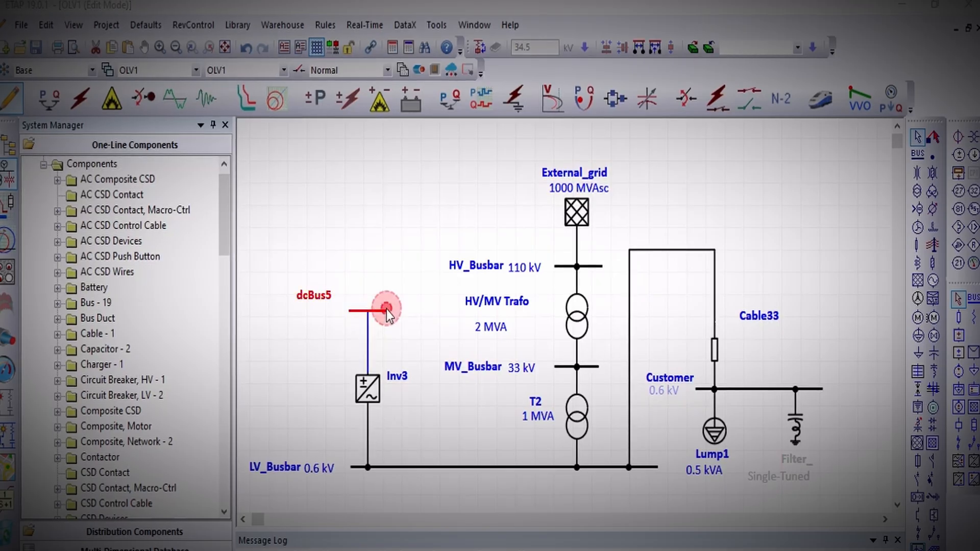
pyautogui.press('Tab')
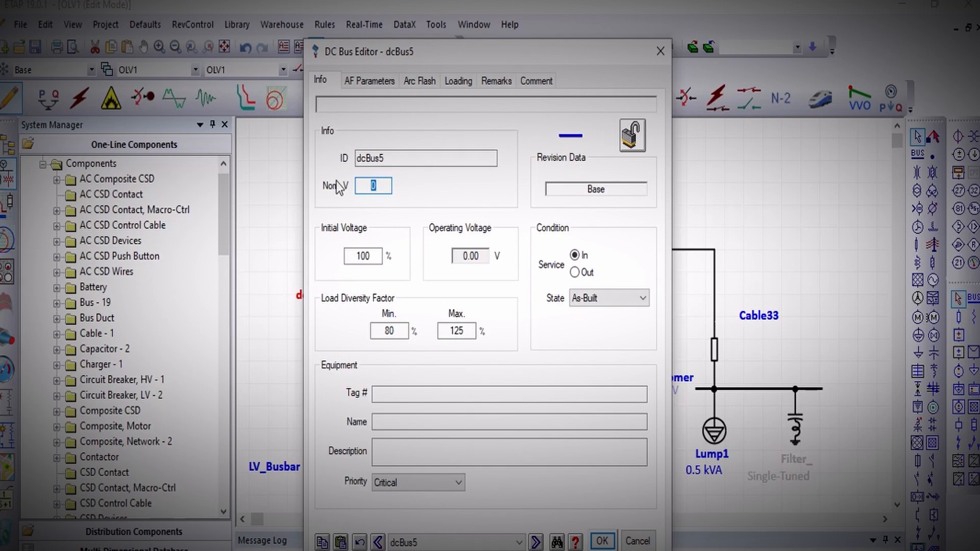
pyautogui.write('1')
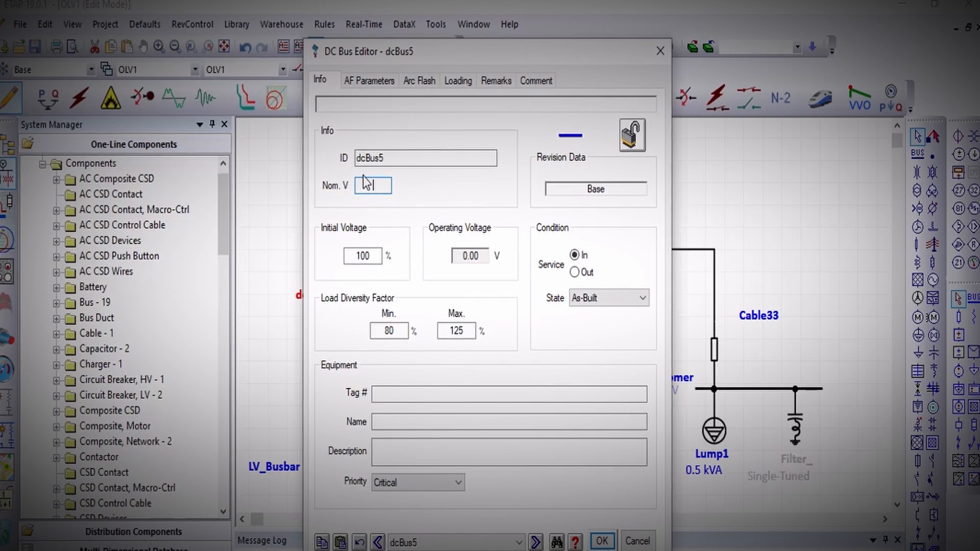
pyautogui.write('711')
pyautogui.press('BackSpace')
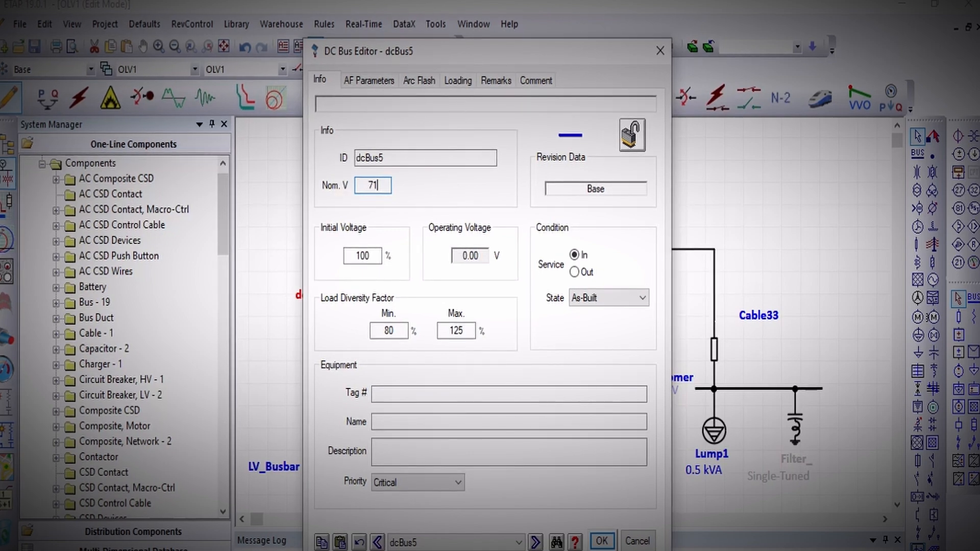
pyautogui.write('400')
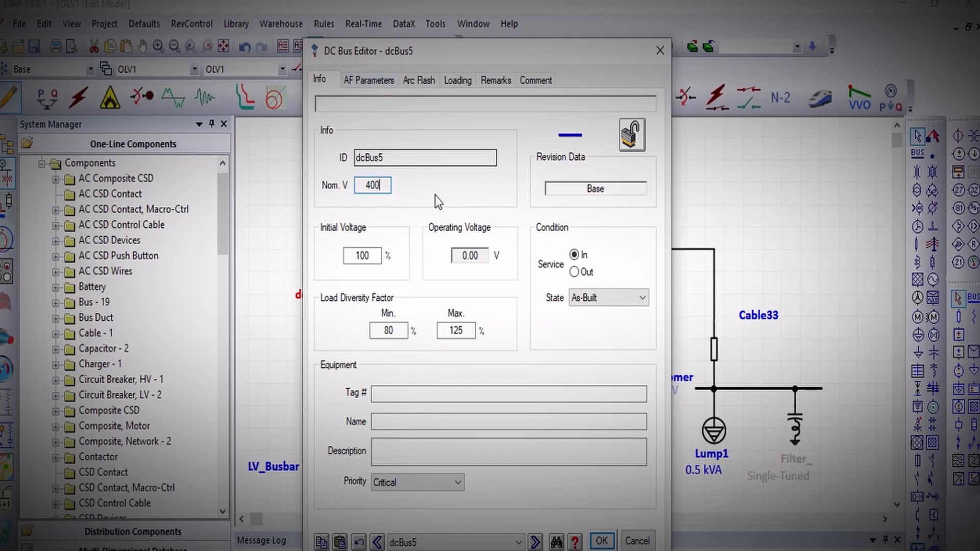
pyautogui.press('Return')
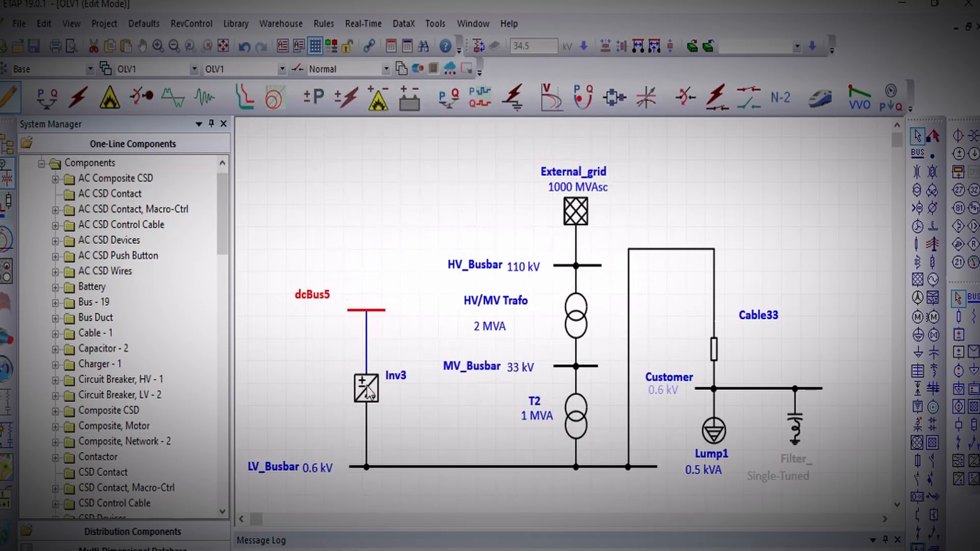
# Set the inverter's AC operation mode to Swing and its DC rating to 50 kW, and check its loading data.
pyautogui.doubleClick(367, 391)
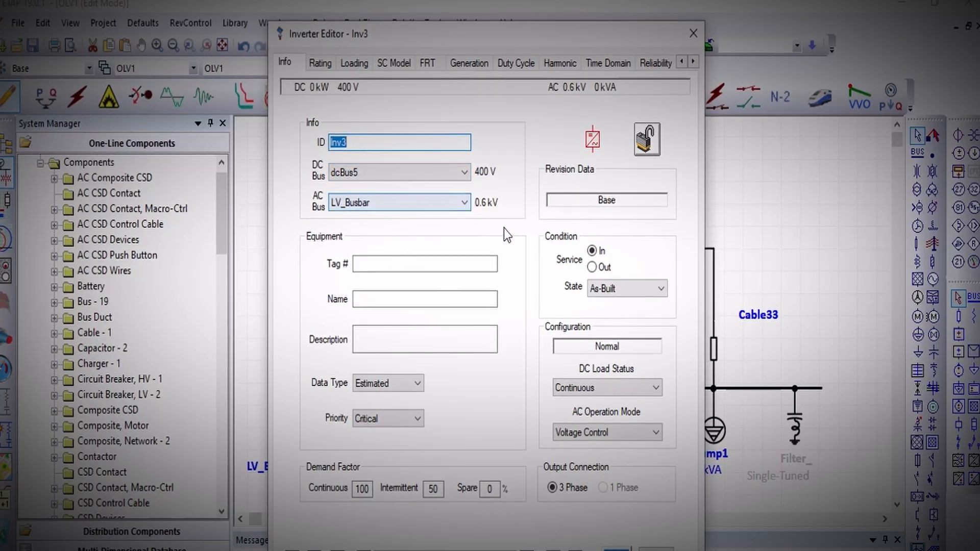
pyautogui.click(610, 433)
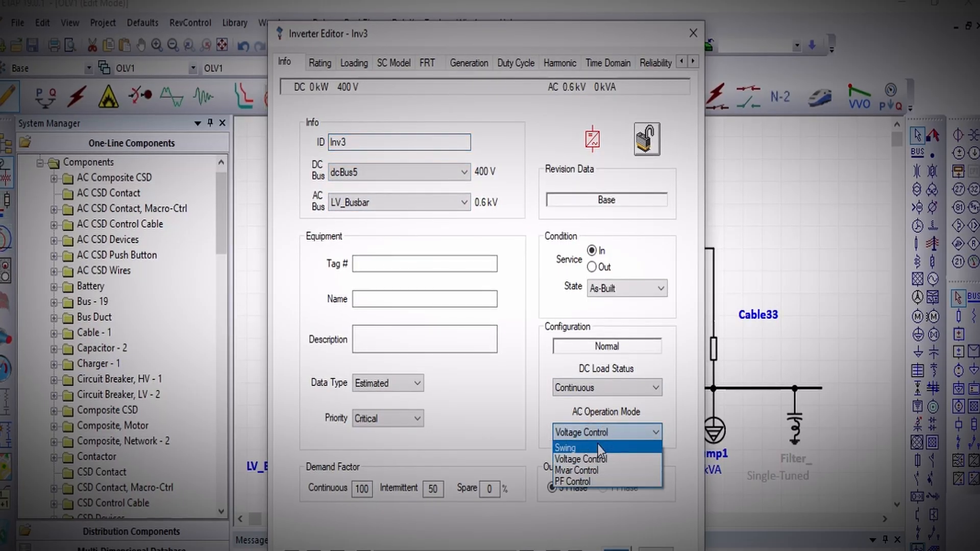
pyautogui.click(597, 445)
pyautogui.click(320, 62)
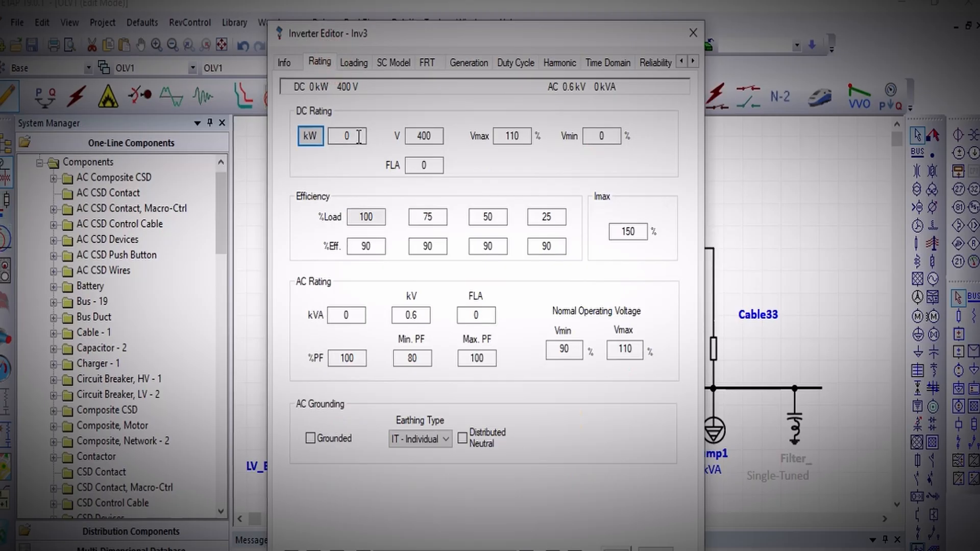
pyautogui.write('50')
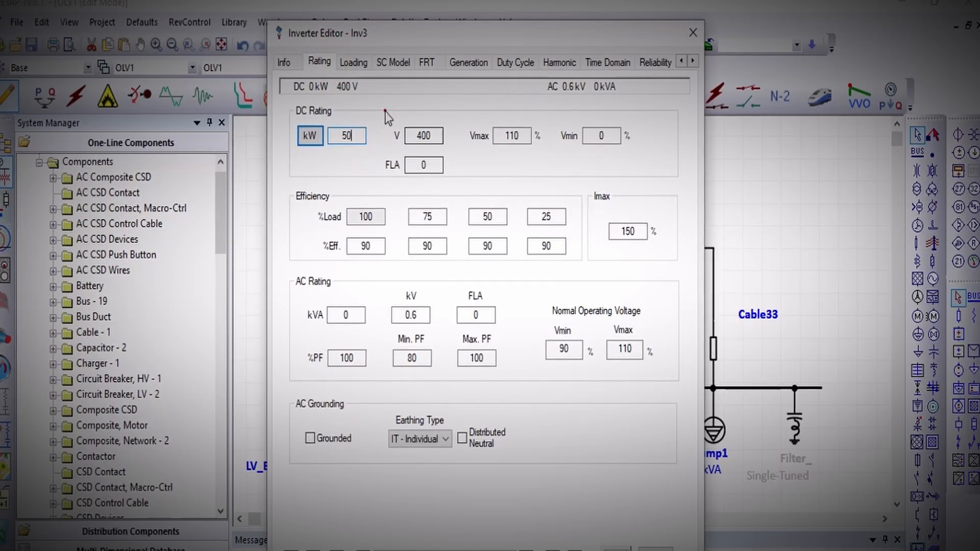
pyautogui.press('Tab')
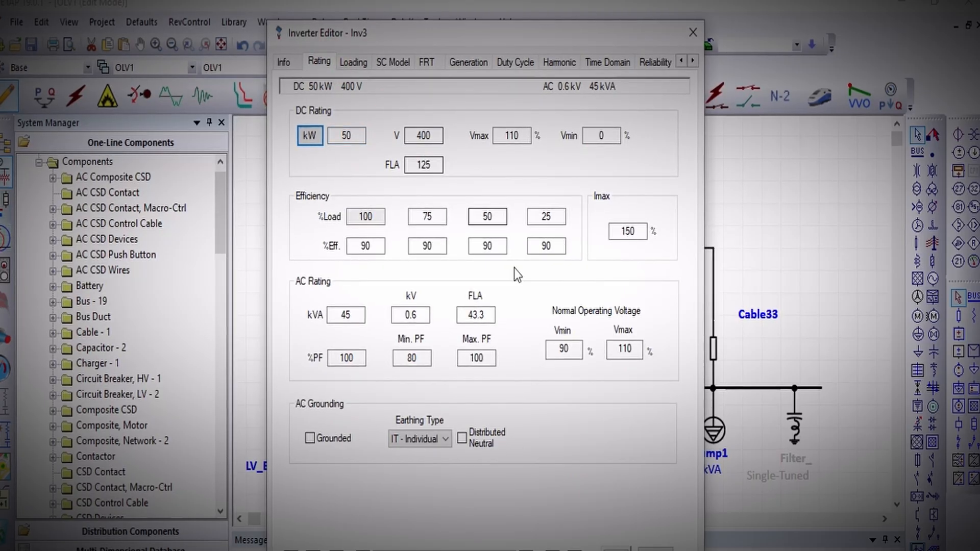
pyautogui.click(353, 62)
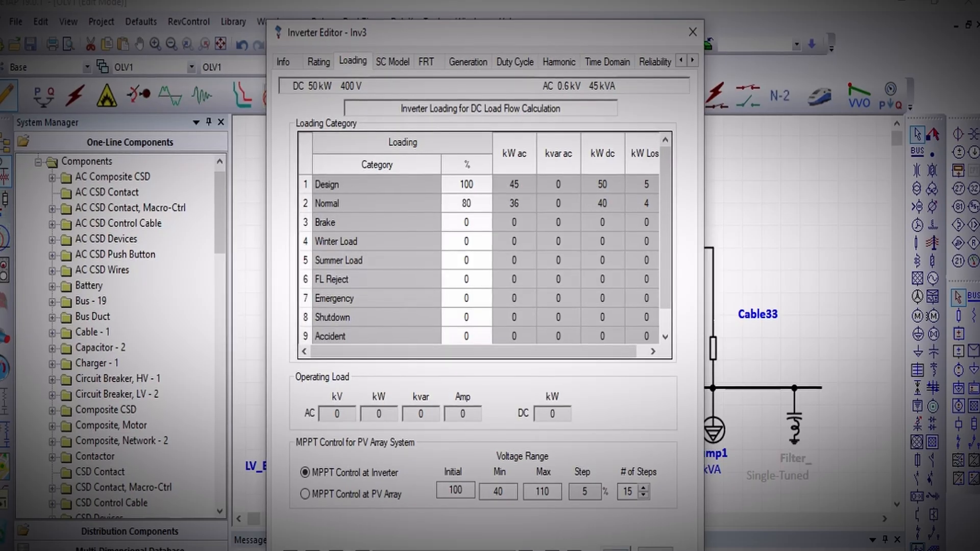
pyautogui.click(615, 548)
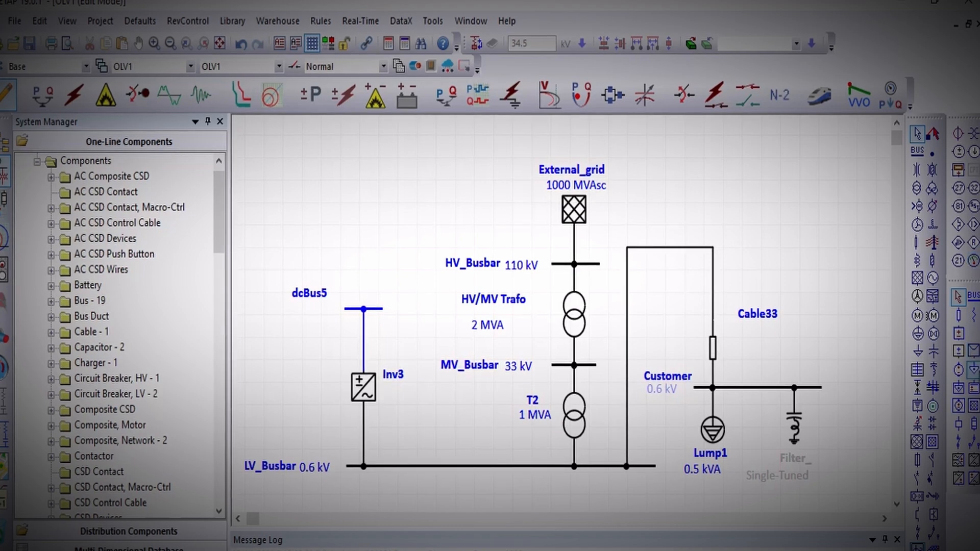
# Connect a DC lumped load, rotated upside down, above the DC bus and place its label beside the symbol.
pyautogui.click(958, 389)
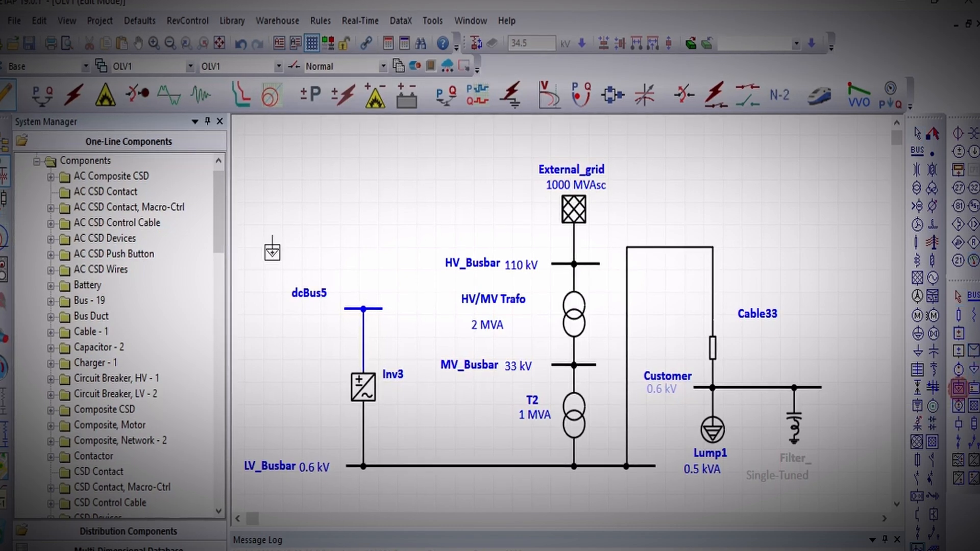
pyautogui.click(360, 247)
pyautogui.moveTo(361, 247); pyautogui.dragTo(360, 218)
pyautogui.hotkey('ctrl', 'r')
pyautogui.hotkey('ctrl', 'r')
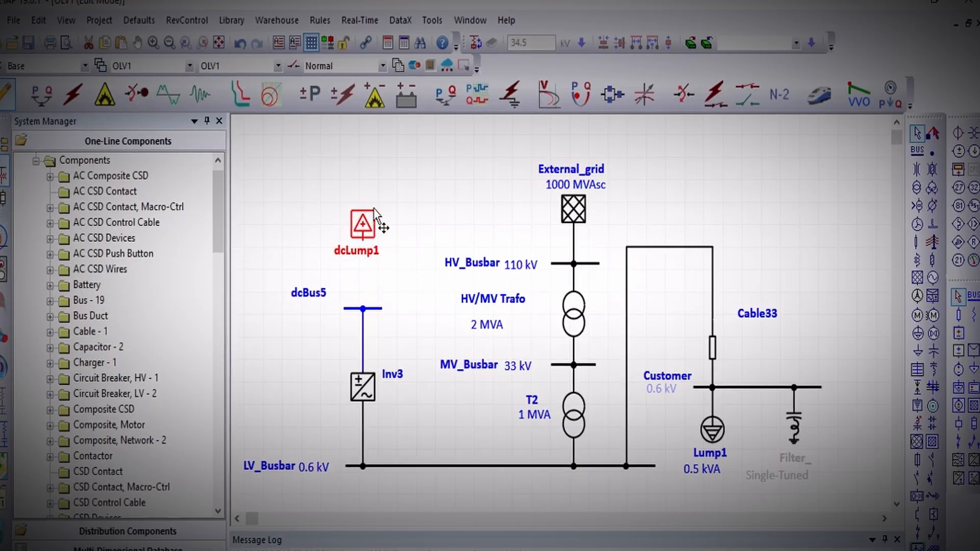
pyautogui.moveTo(364, 292); pyautogui.dragTo(363, 308)
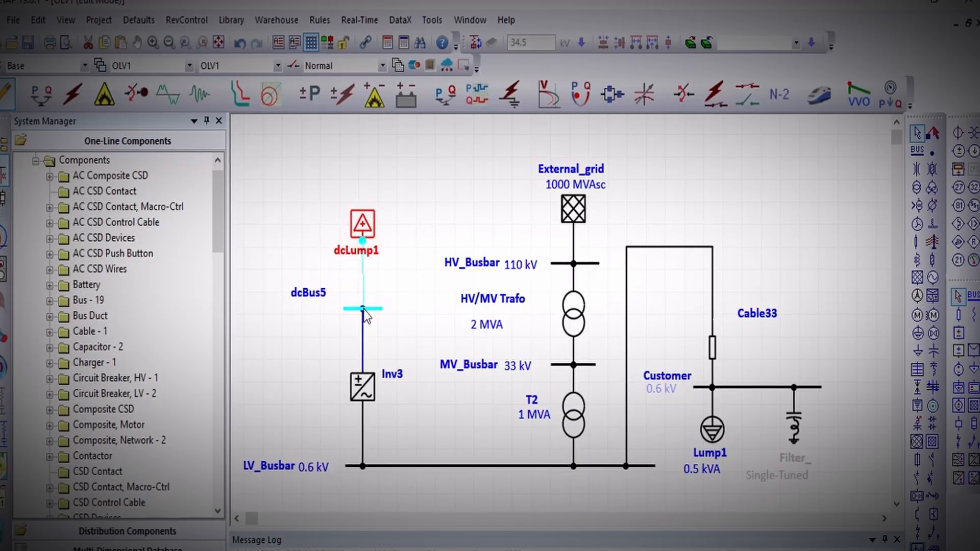
pyautogui.click(406, 242)
pyautogui.moveTo(349, 251); pyautogui.dragTo(315, 225)
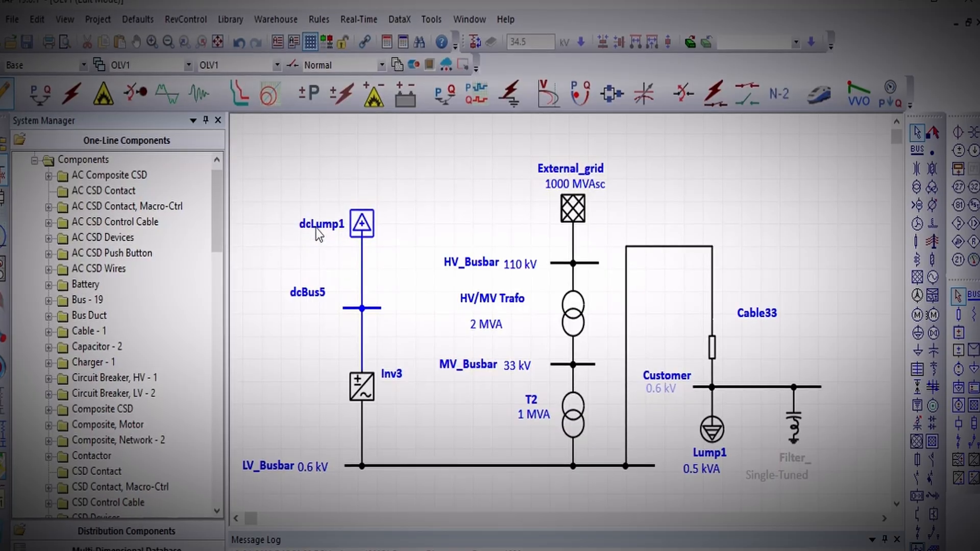
# Check the general data of the DC lumped load above the DC bus.
pyautogui.click(359, 230)
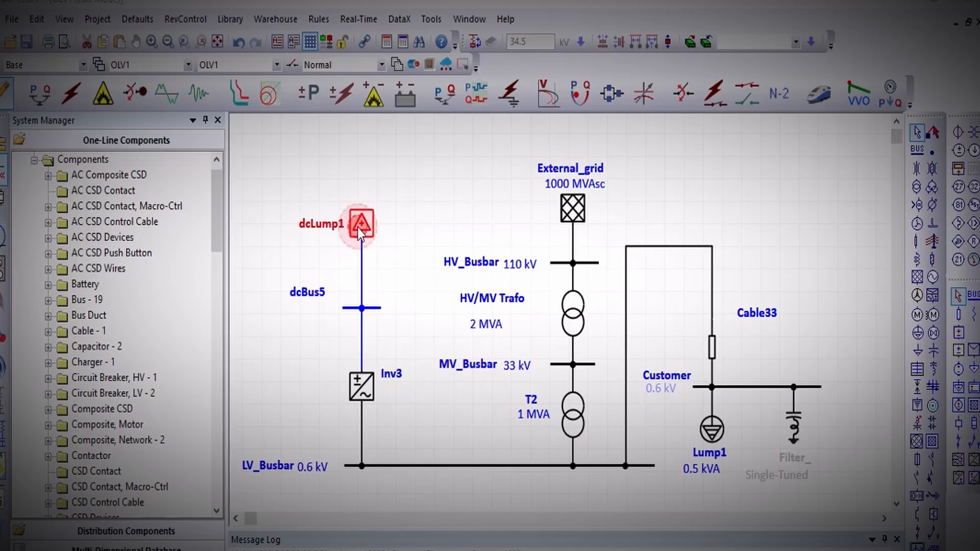
pyautogui.doubleClick(358, 229)
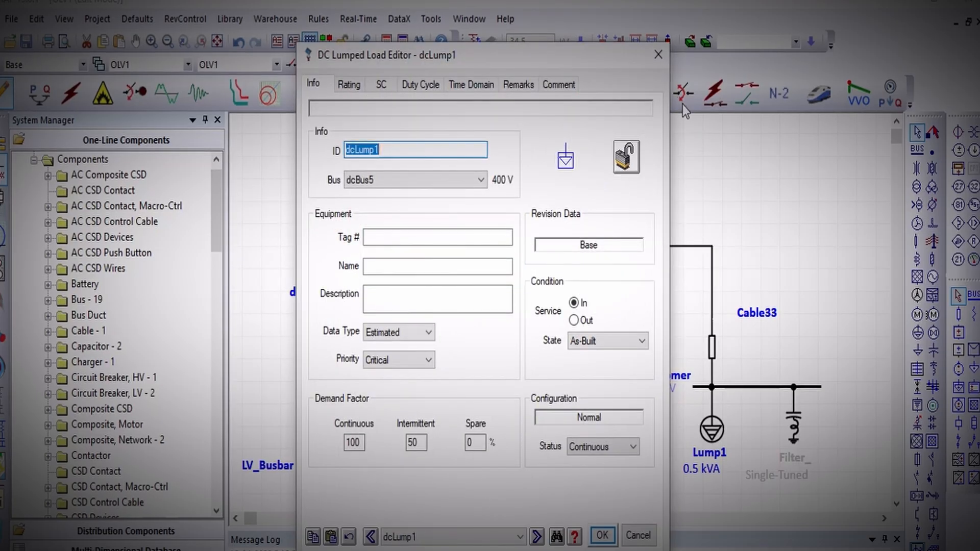
pyautogui.click(659, 54)
# Examine the nameplate, short-circuit and dynamic model data of the AC lumped load on the Customer bus.
pyautogui.click(712, 433)
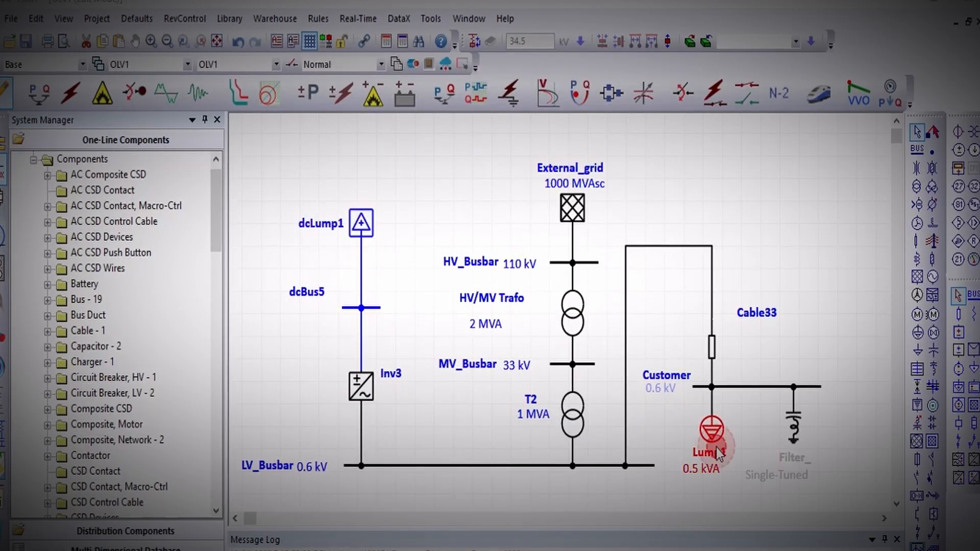
pyautogui.doubleClick(712, 433)
pyautogui.click(351, 85)
pyautogui.click(391, 85)
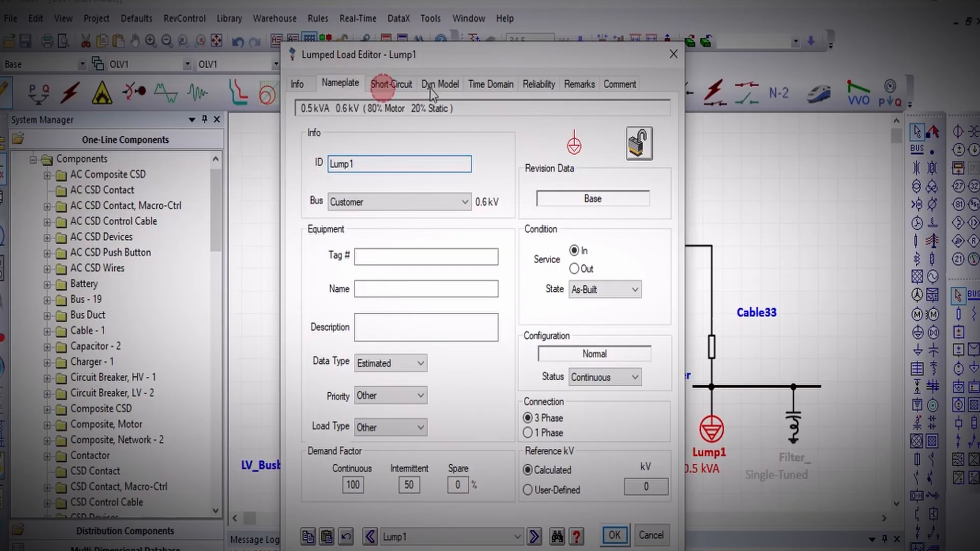
pyautogui.click(438, 84)
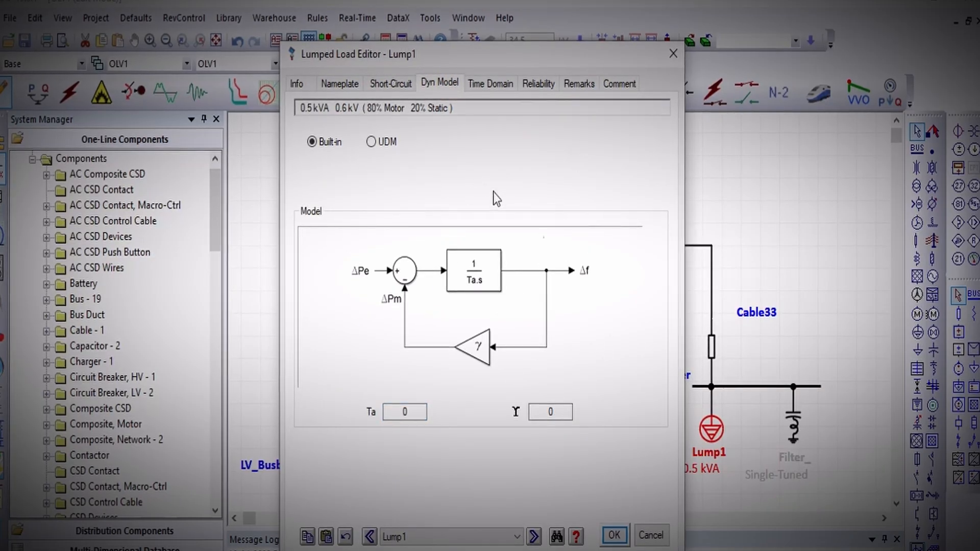
pyautogui.click(408, 86)
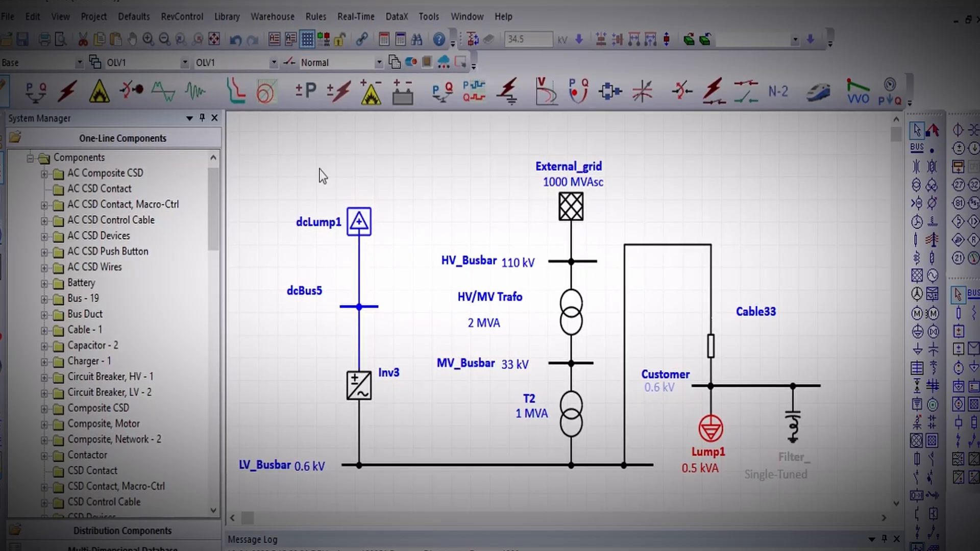
pyautogui.click(397, 182)
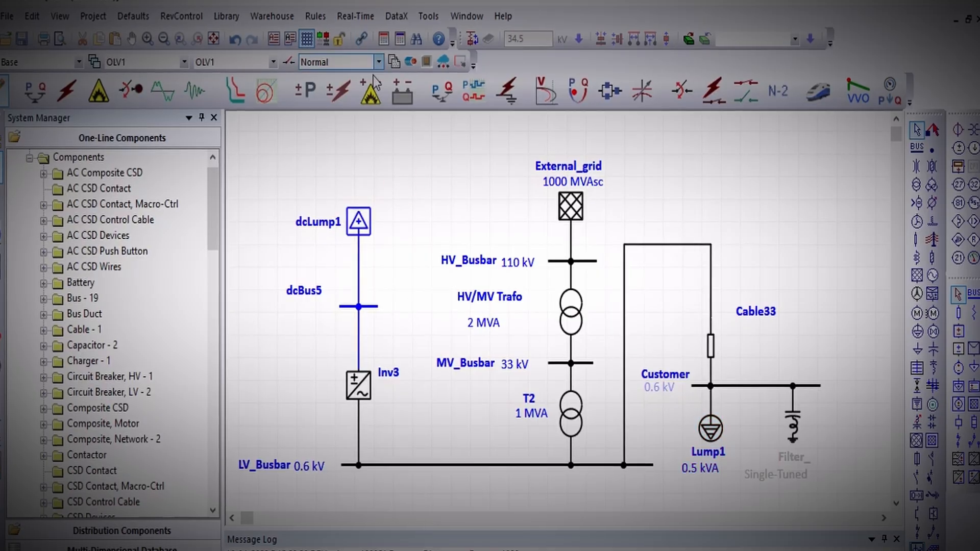
# Try to run a DC load flow analysis on the network and close the error list.
pyautogui.click(307, 92)
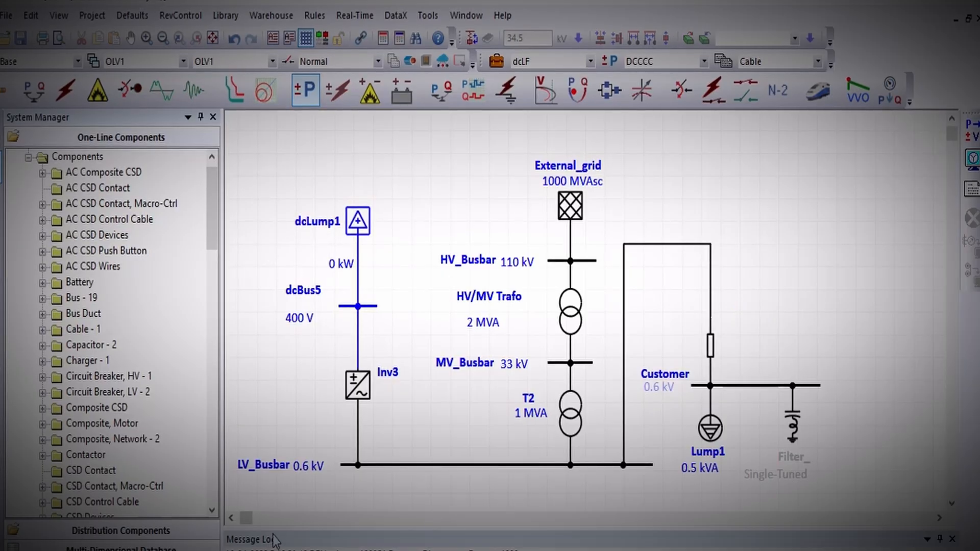
pyautogui.click(231, 518)
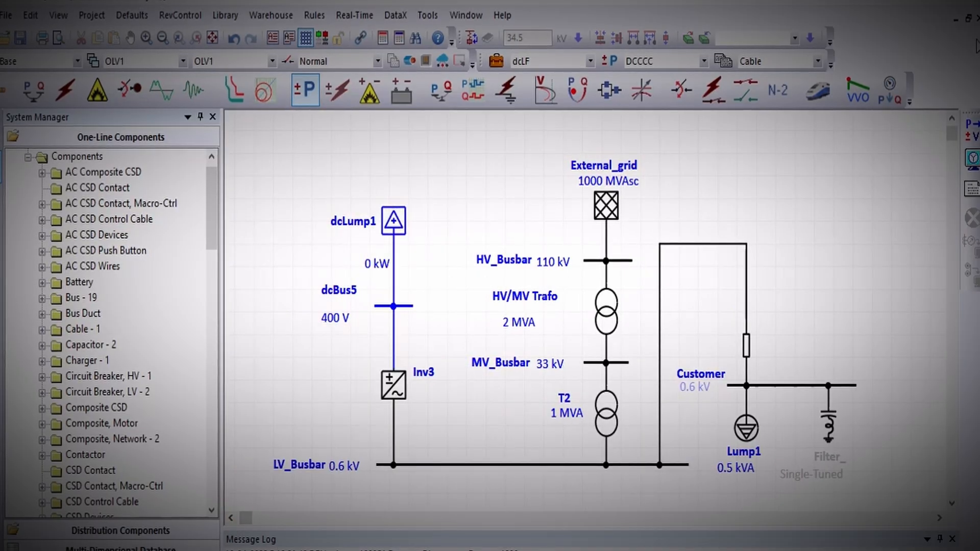
pyautogui.click(973, 130)
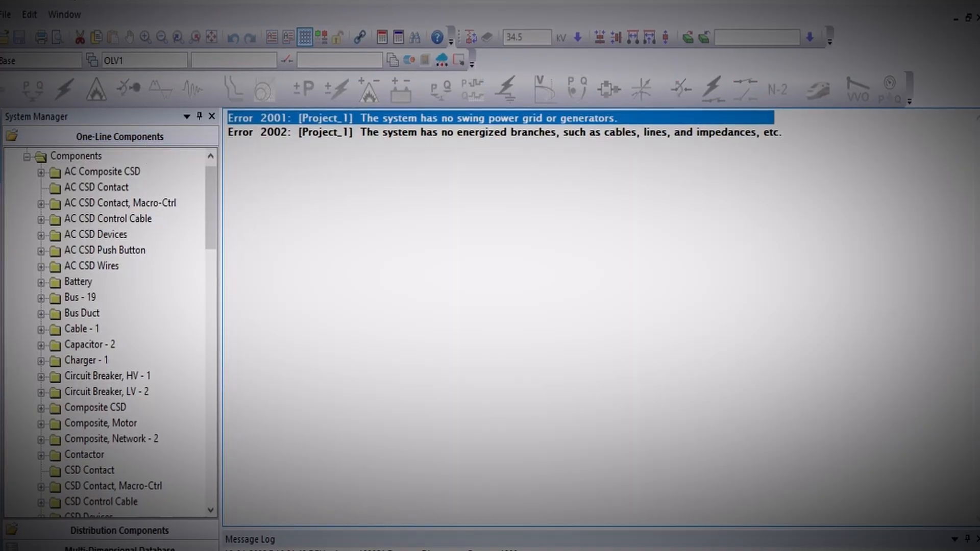
pyautogui.click(1, 143)
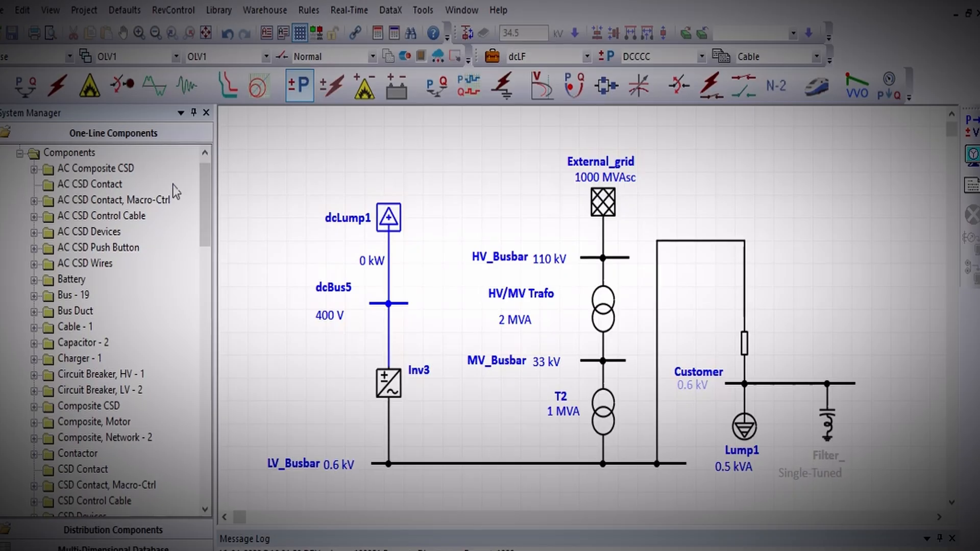
# Check the operation modes of the external grid and the inverter.
pyautogui.doubleClick(602, 207)
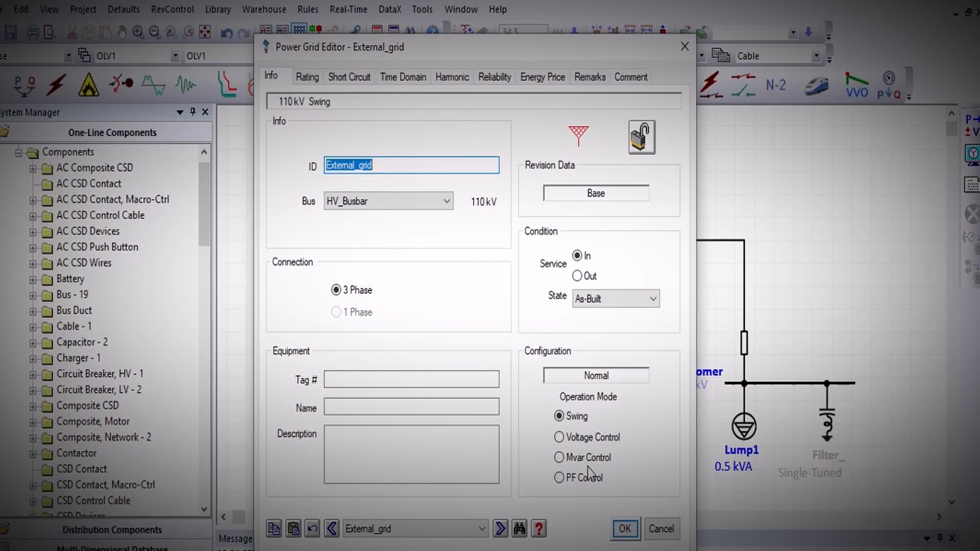
pyautogui.click(627, 528)
pyautogui.doubleClick(399, 388)
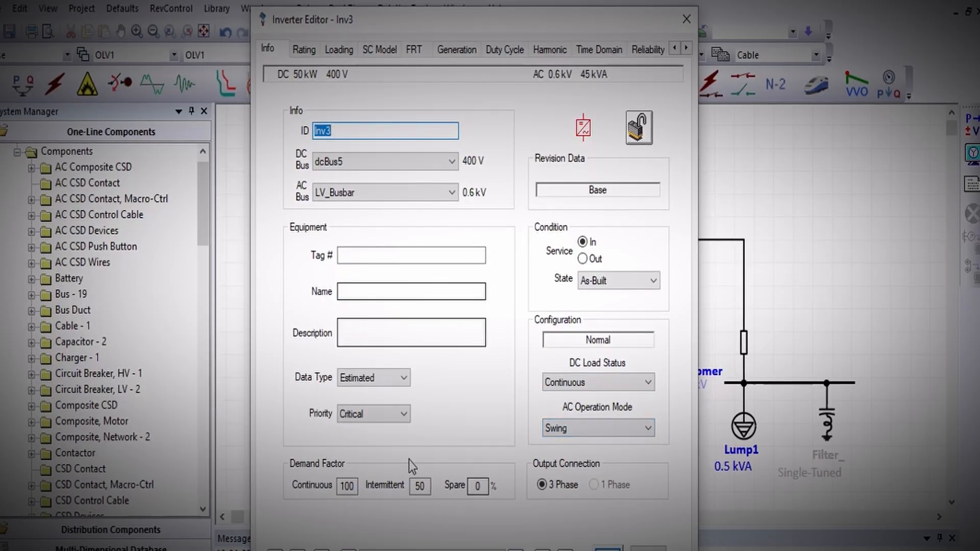
pyautogui.click(610, 550)
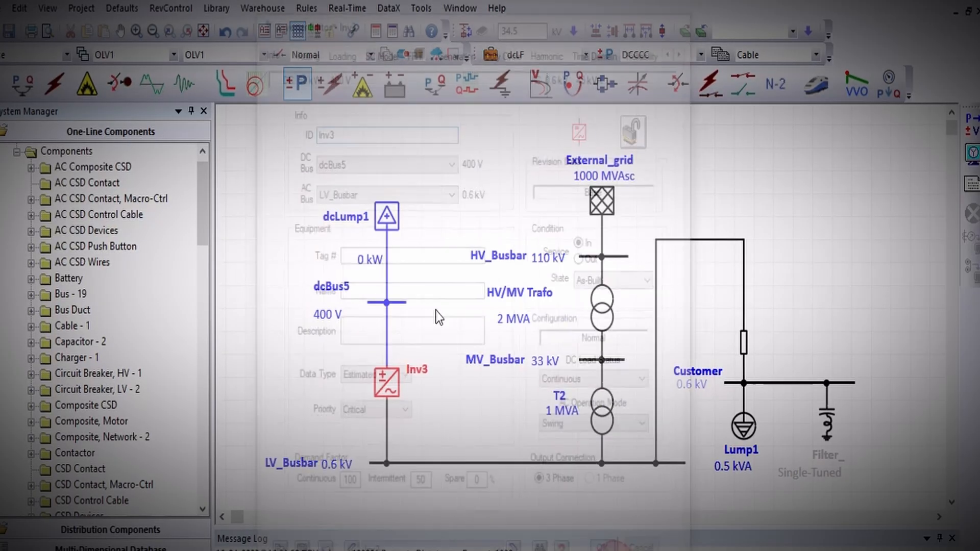
pyautogui.click(435, 269)
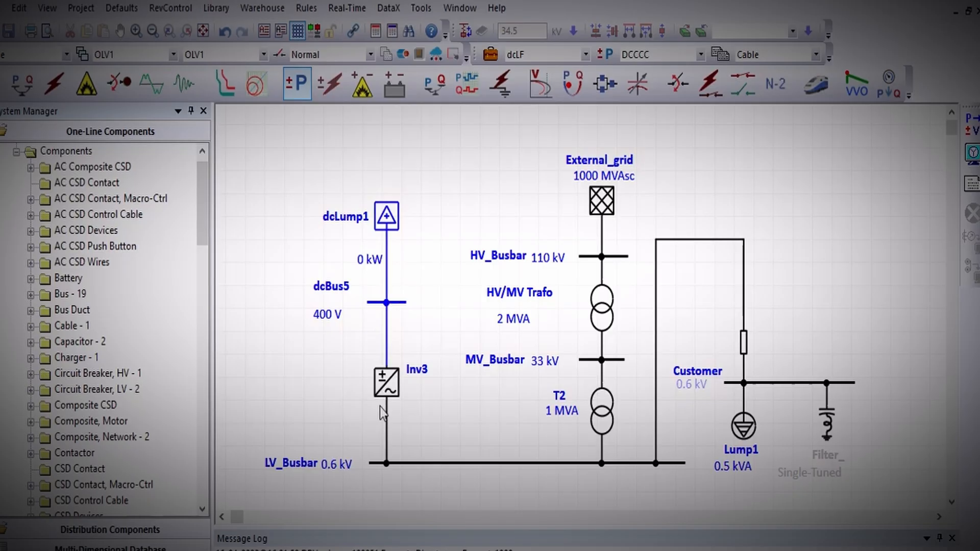
# Return to edit mode and delete the inverter between the DC bus and LV_Busbar.
pyautogui.click(402, 379)
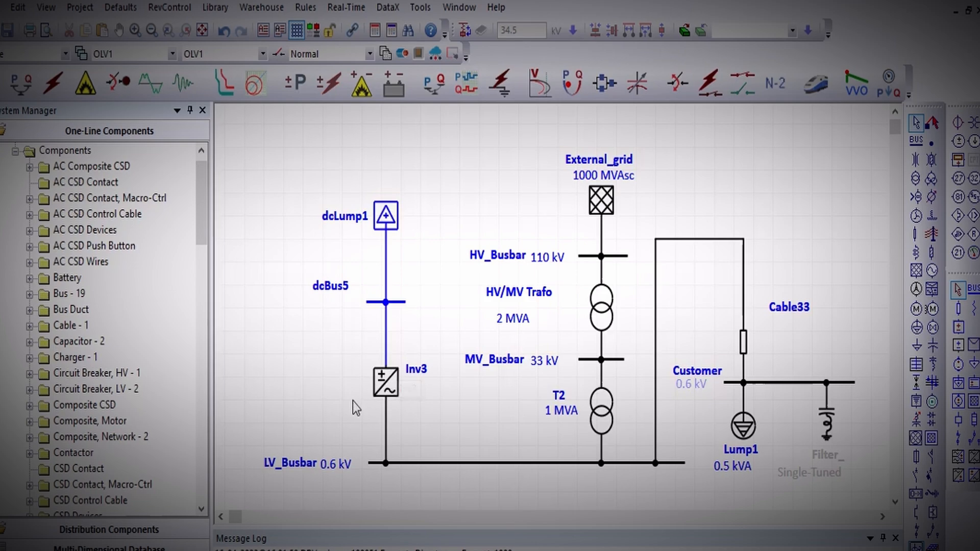
pyautogui.click(383, 393)
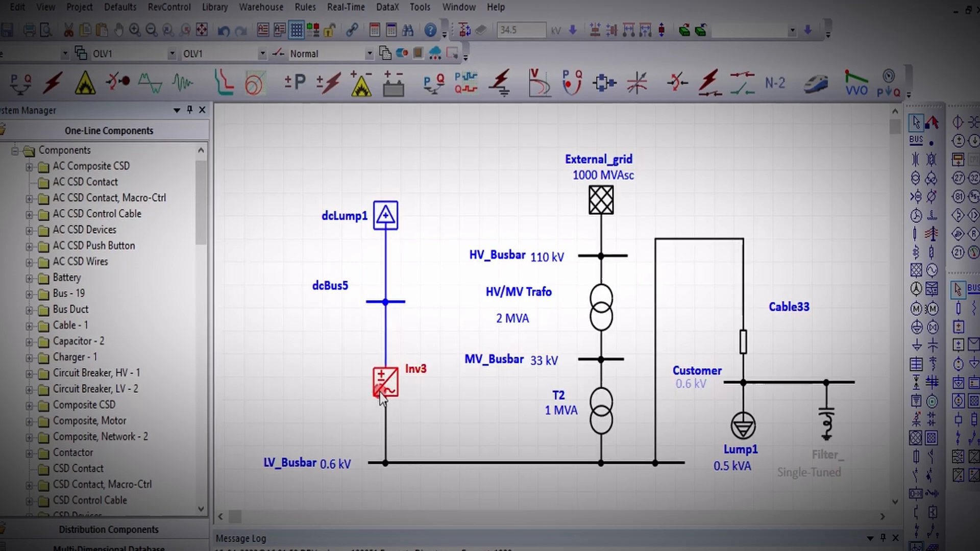
pyautogui.press('Delete')
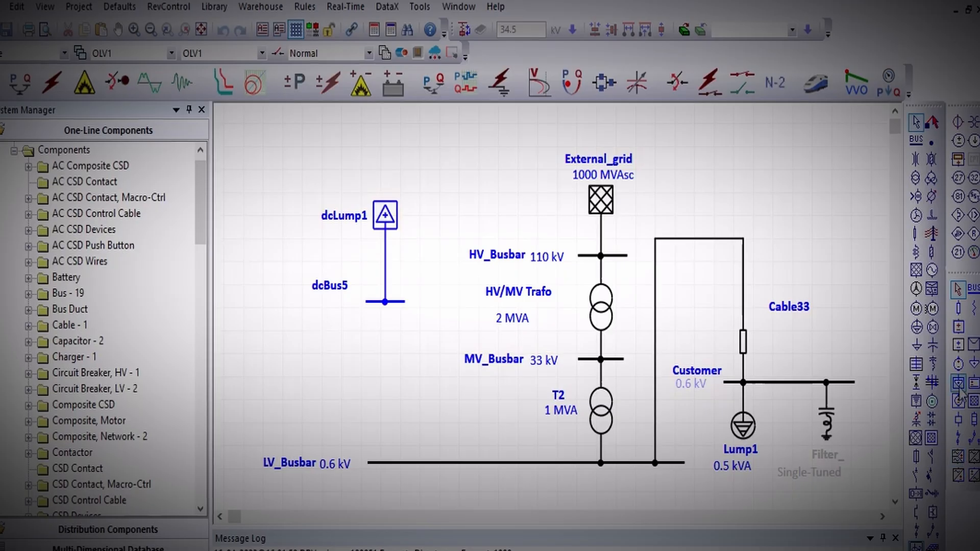
# Place a charger, rotated upside down, between the DC bus and LV_Busbar and connect it to both buses.
pyautogui.click(964, 481)
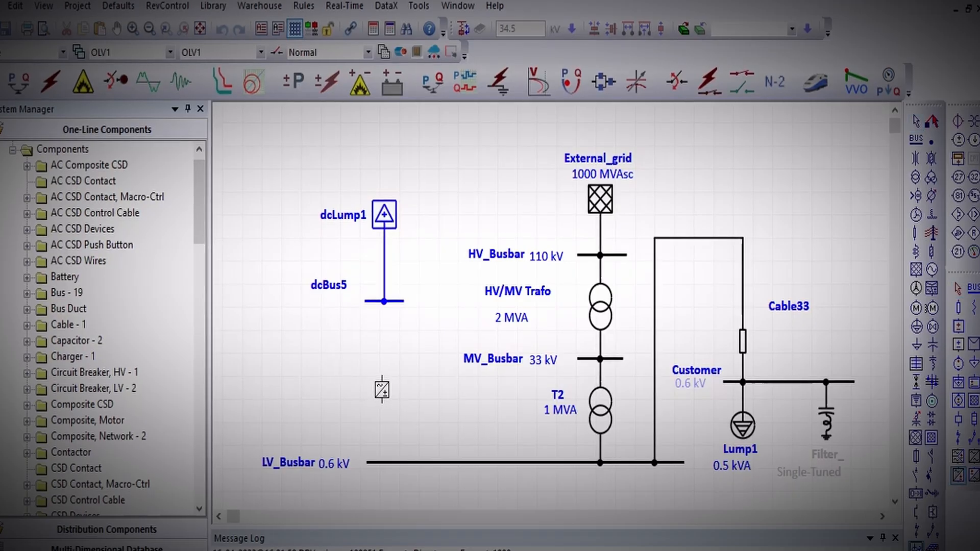
pyautogui.click(382, 375)
pyautogui.click(387, 395)
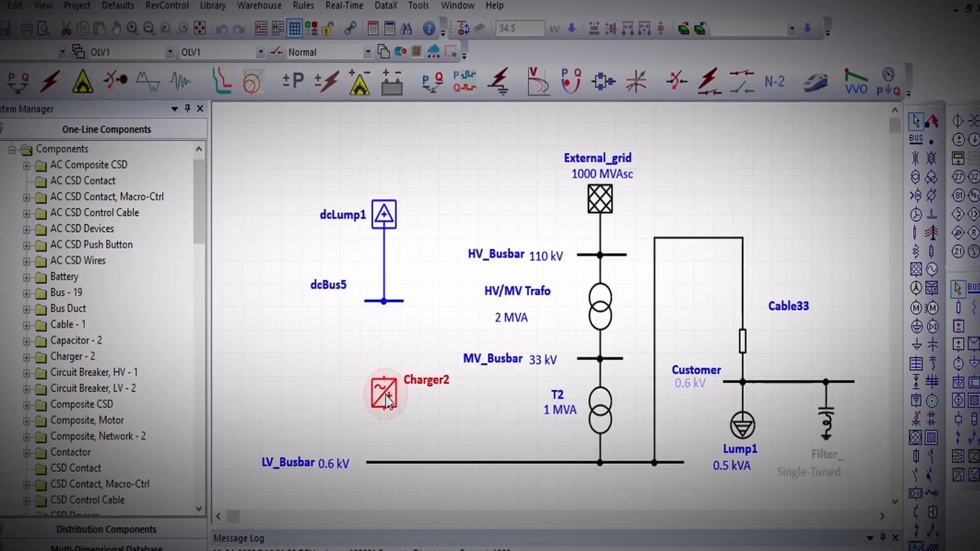
pyautogui.click(415, 352)
pyautogui.moveTo(383, 411); pyautogui.dragTo(384, 462)
pyautogui.moveTo(386, 380); pyautogui.dragTo(384, 302)
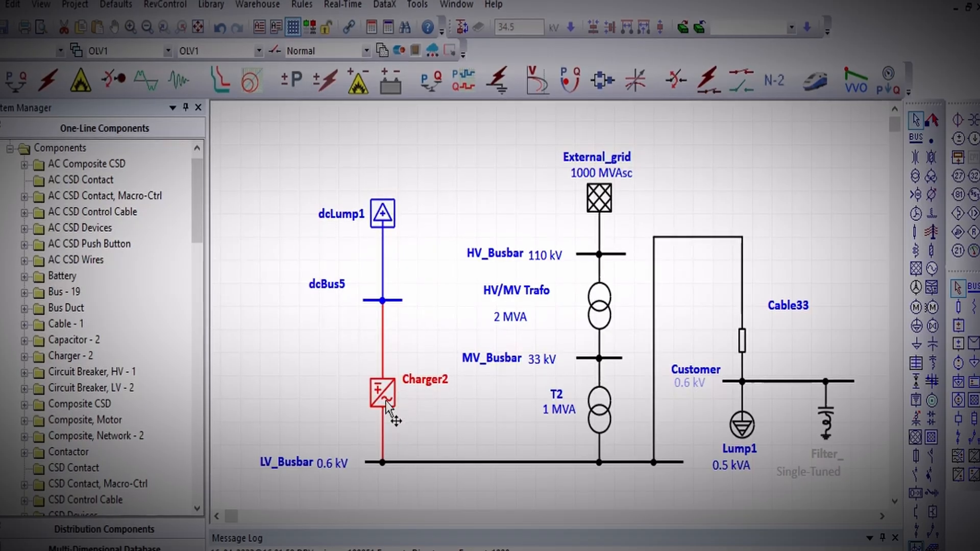
pyautogui.moveTo(385, 400); pyautogui.dragTo(384, 382)
pyautogui.click(420, 302)
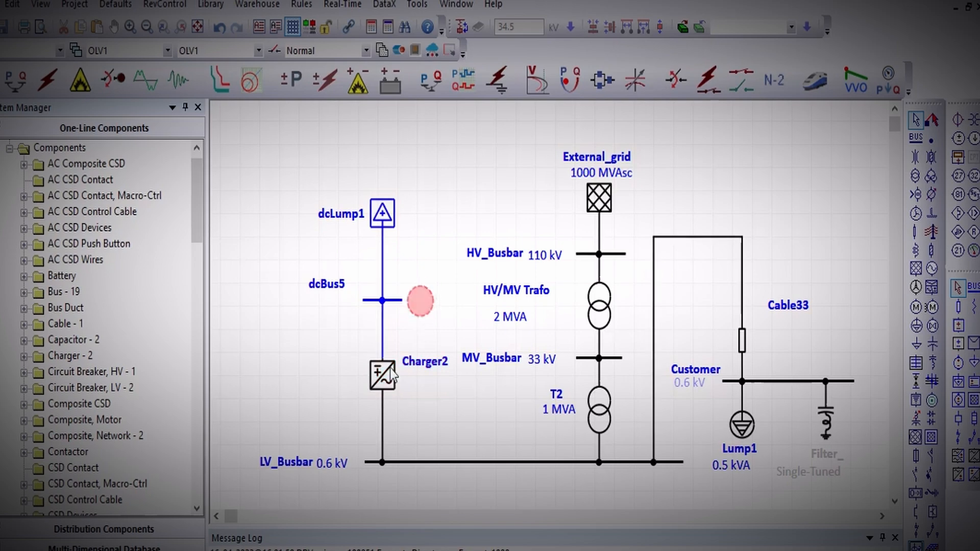
# Rename the charger as DC_Supply and check its data type options.
pyautogui.click(385, 378)
pyautogui.doubleClick(382, 379)
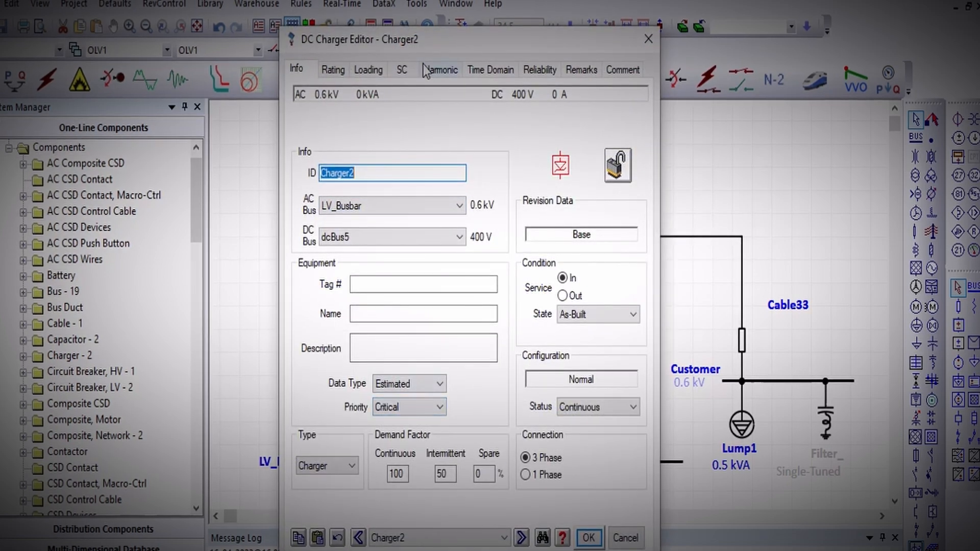
pyautogui.moveTo(416, 39); pyautogui.dragTo(647, 23)
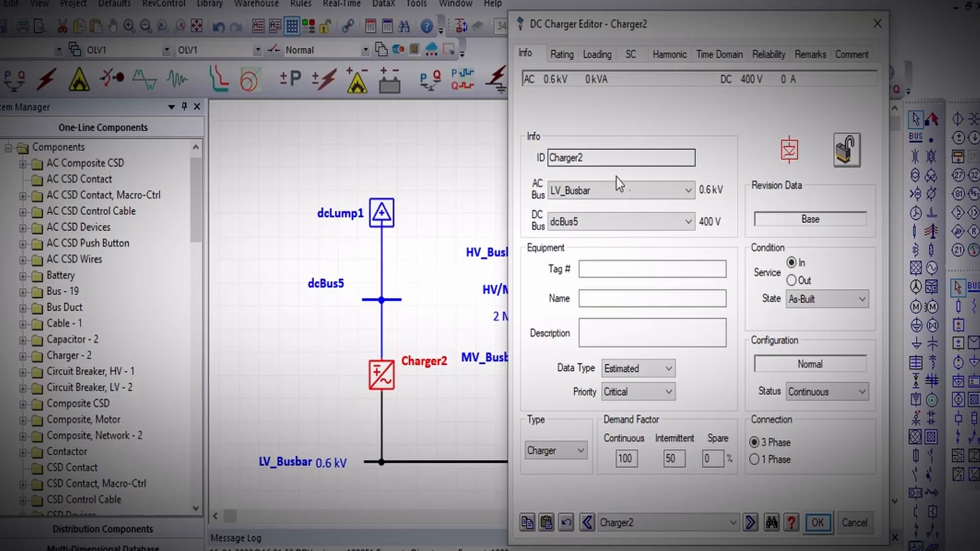
pyautogui.doubleClick(617, 159)
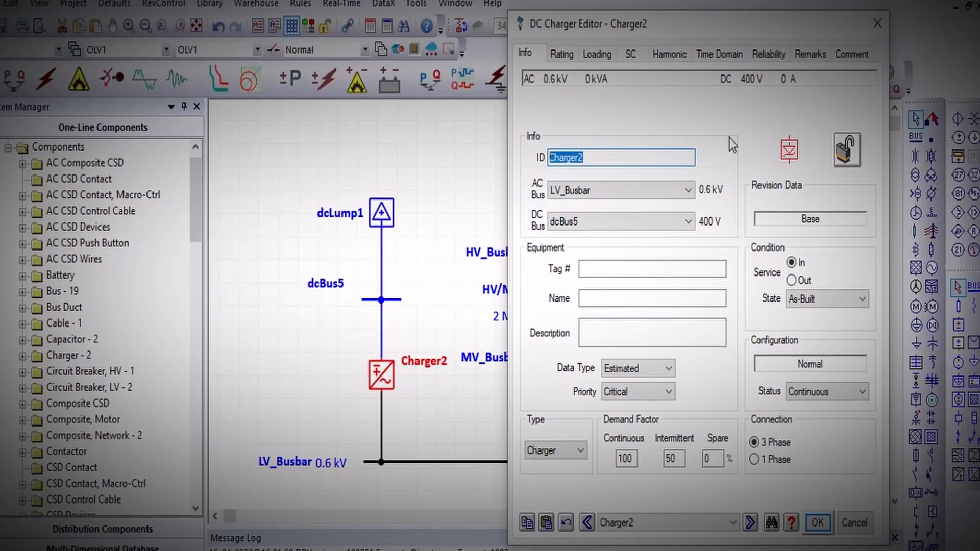
pyautogui.write('Ch')
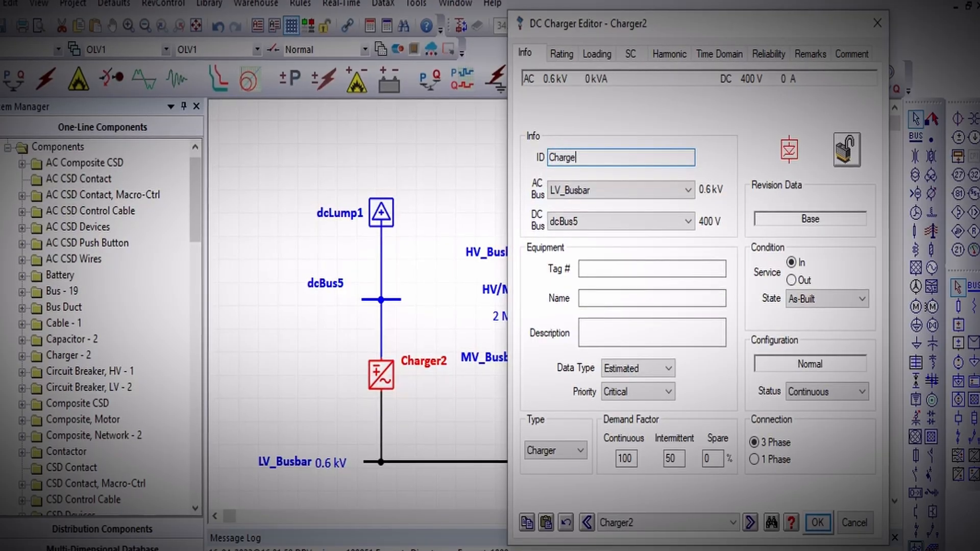
pyautogui.press('BackSpace')
pyautogui.press('BackSpace')
pyautogui.press('BackSpace')
pyautogui.press('BackSpace')
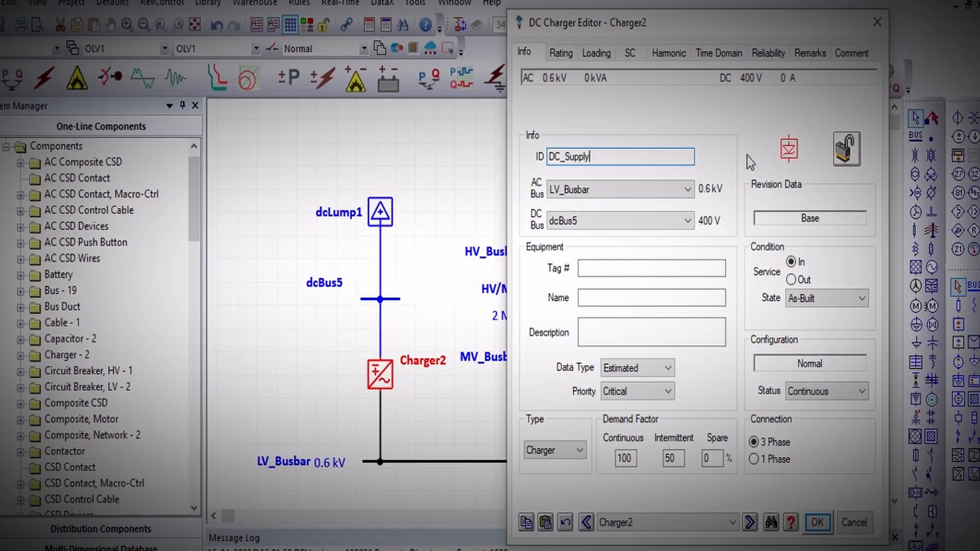
pyautogui.click(556, 393)
pyautogui.click(617, 369)
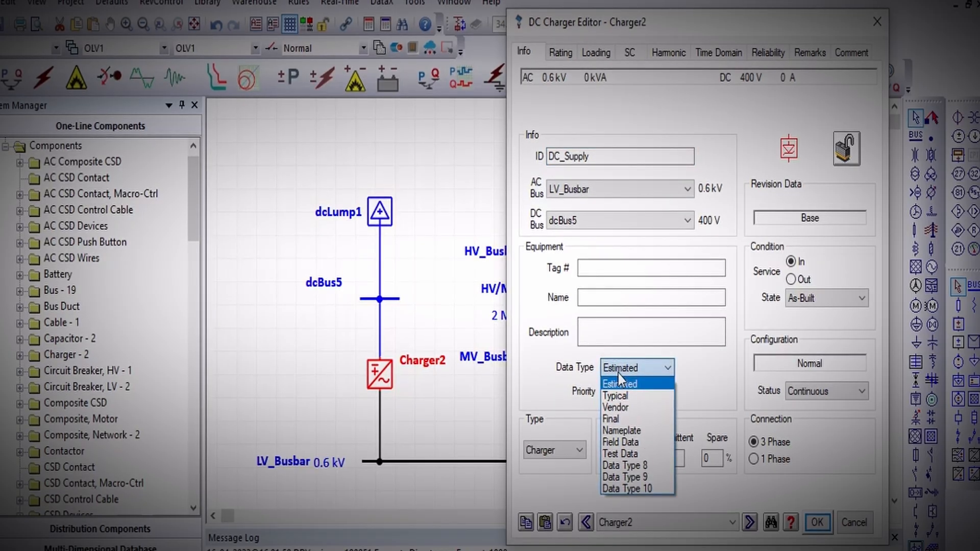
pyautogui.click(667, 372)
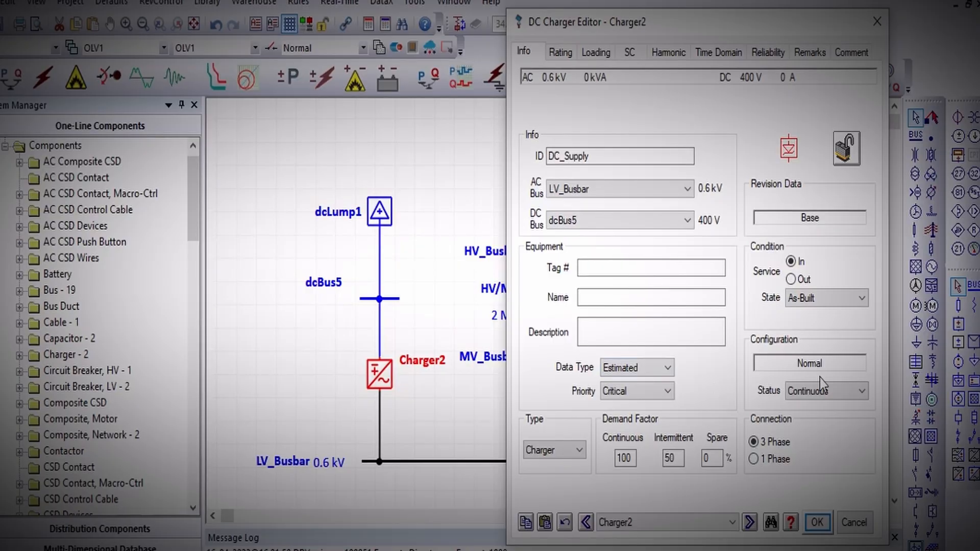
# Set the charger's AC rating to 50 kVA.
pyautogui.click(560, 52)
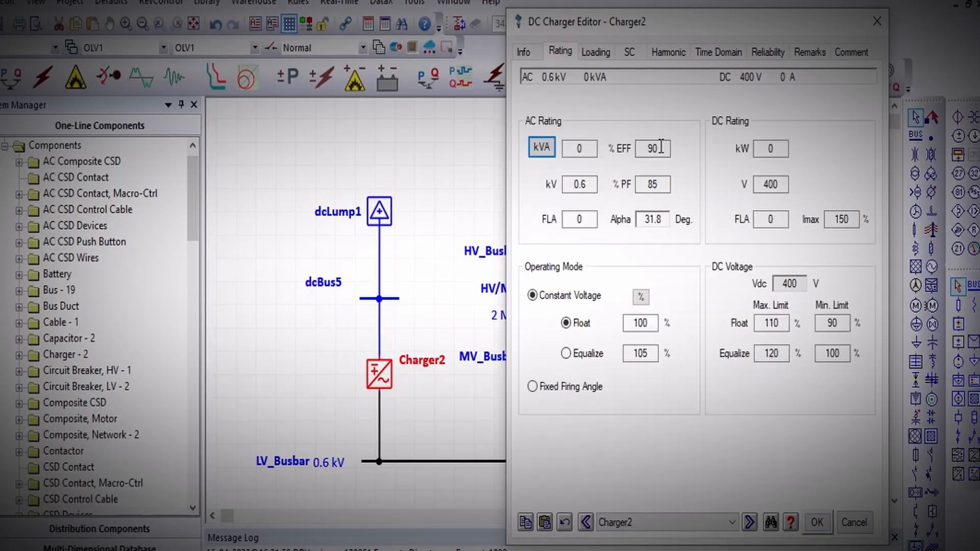
pyautogui.click(540, 146)
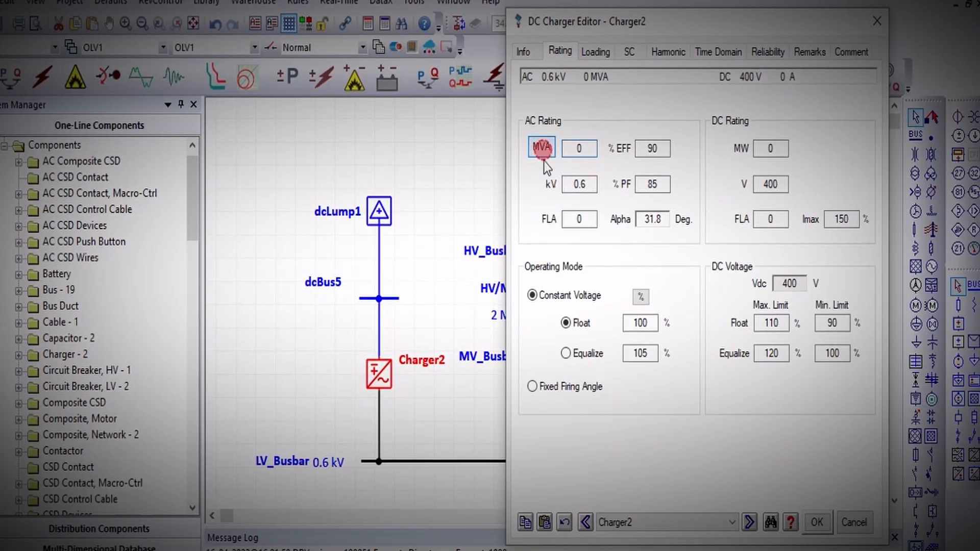
pyautogui.click(545, 138)
pyautogui.click(544, 149)
pyautogui.click(543, 150)
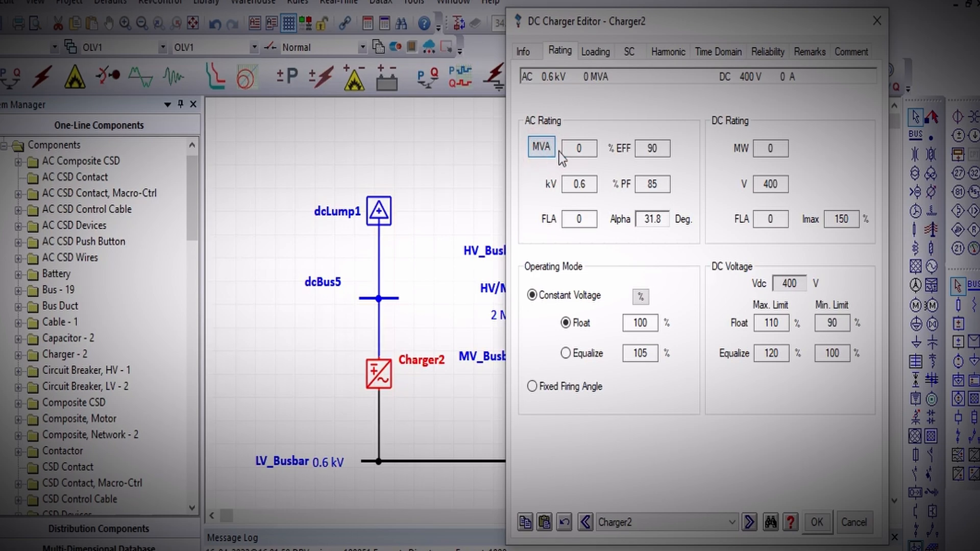
pyautogui.click(552, 147)
pyautogui.click(543, 147)
pyautogui.click(579, 148)
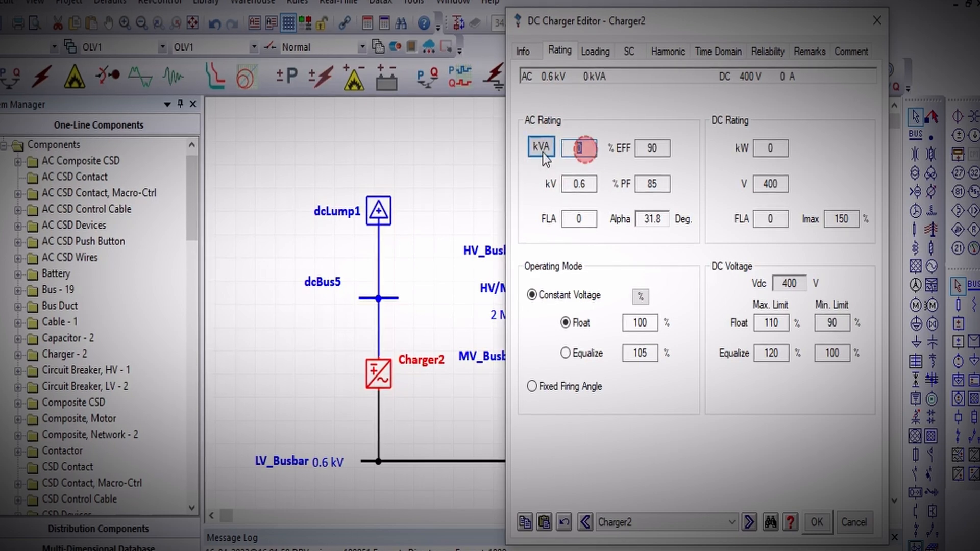
pyautogui.write('50')
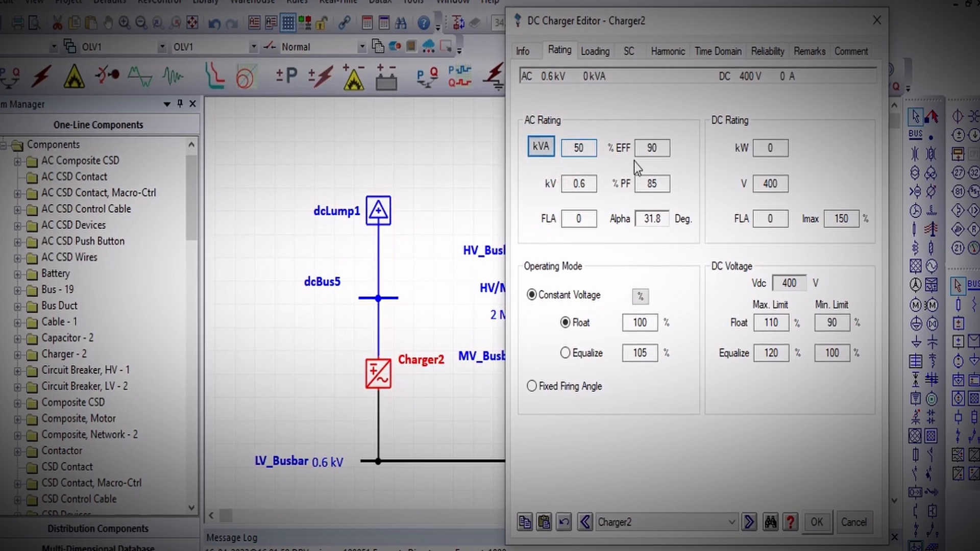
pyautogui.press('Tab')
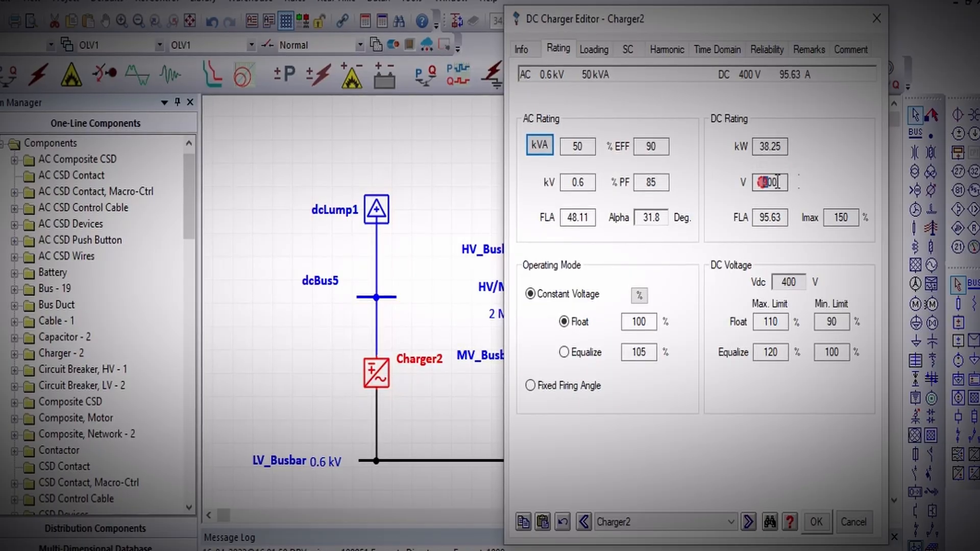
# Examine the charger's DC voltage rating, loading and short-circuit contribution data, including the AC system impedance units.
pyautogui.doubleClick(769, 183)
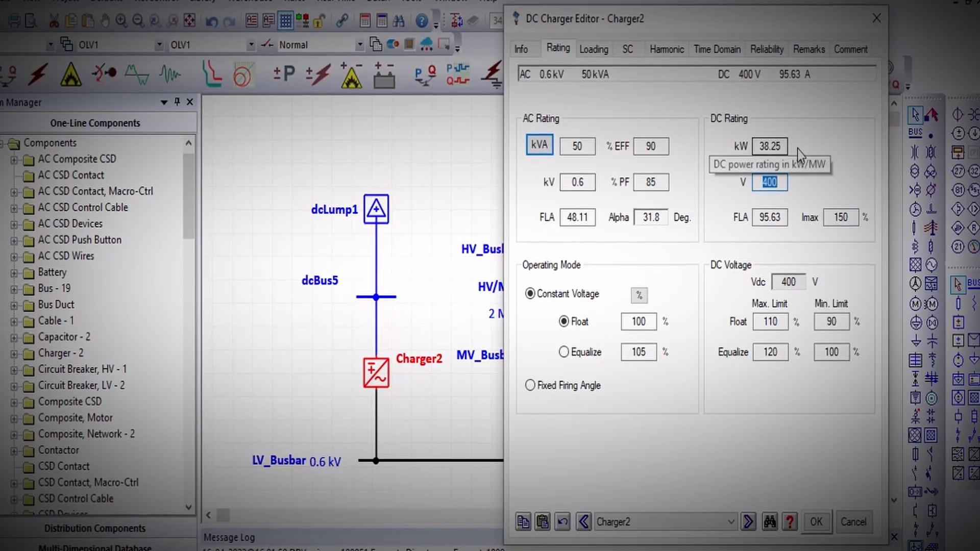
pyautogui.click(593, 49)
pyautogui.click(559, 50)
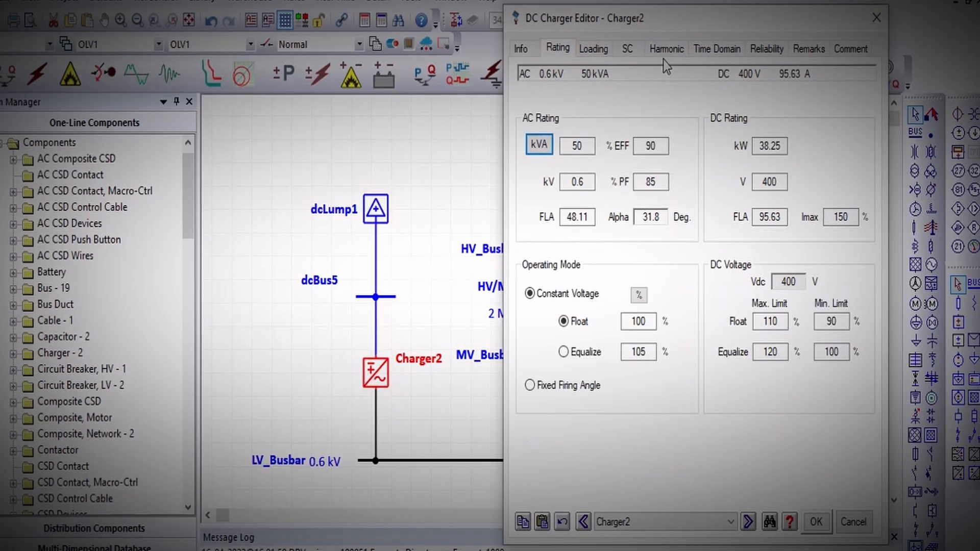
pyautogui.click(627, 49)
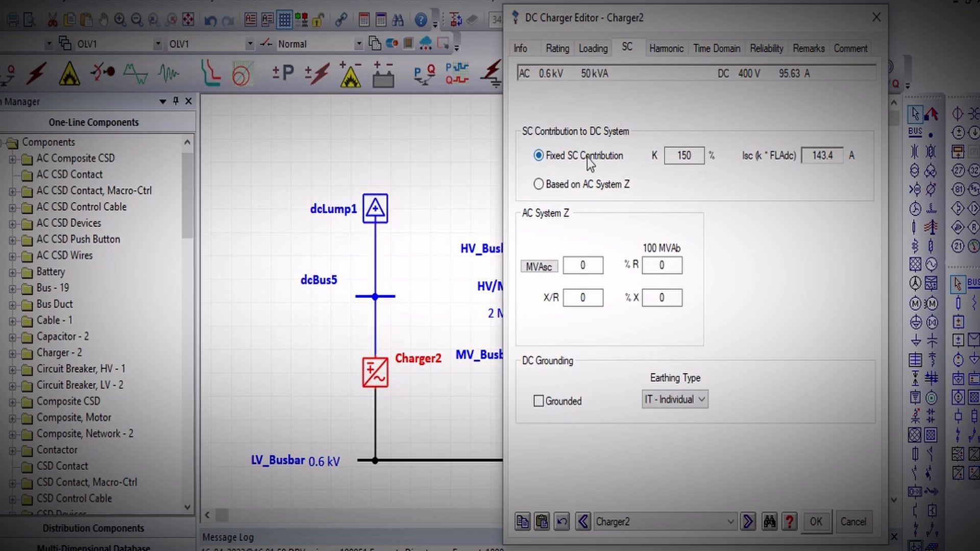
pyautogui.click(546, 261)
pyautogui.click(547, 268)
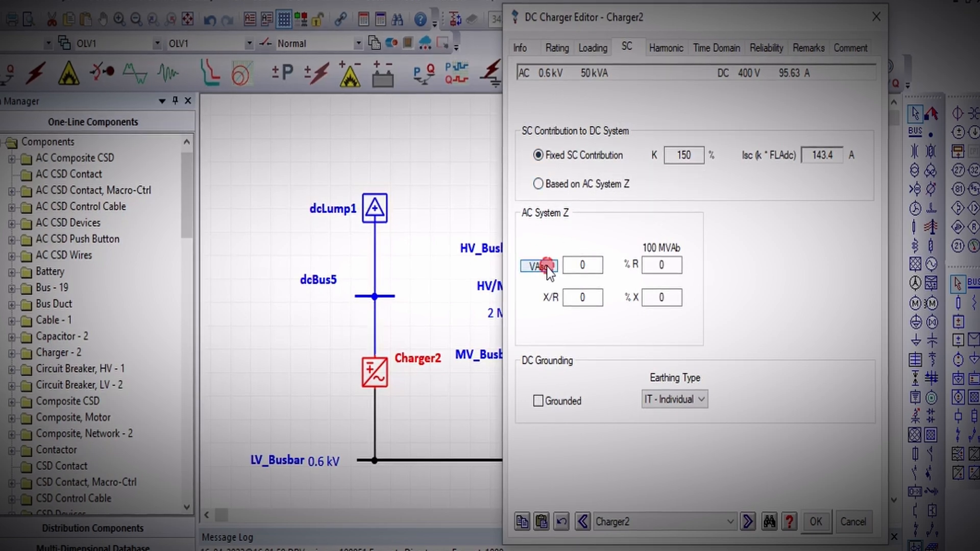
pyautogui.click(547, 262)
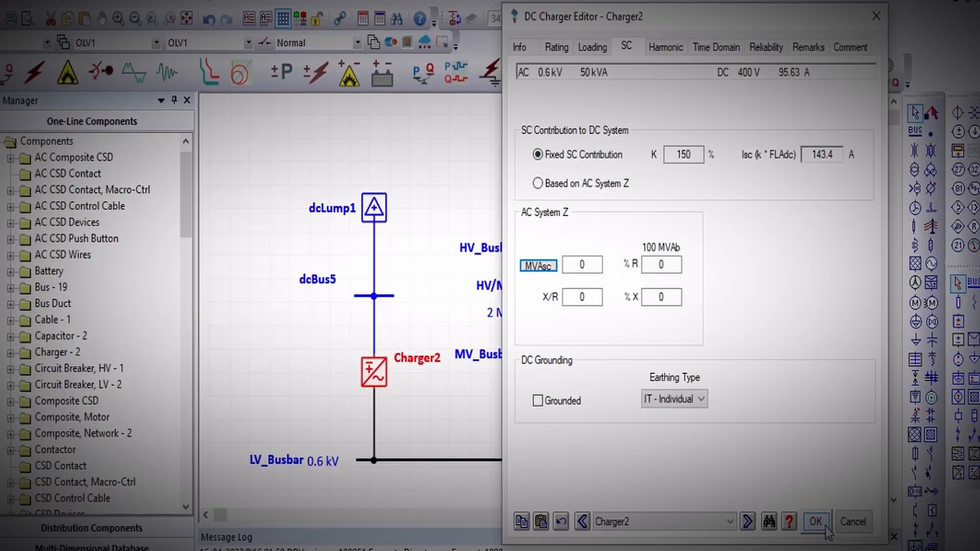
# Check the charger's harmonic and short-circuit data, accept its settings, and move the DC_Supply label to the left of the charger symbol.
pyautogui.click(681, 50)
pyautogui.click(626, 49)
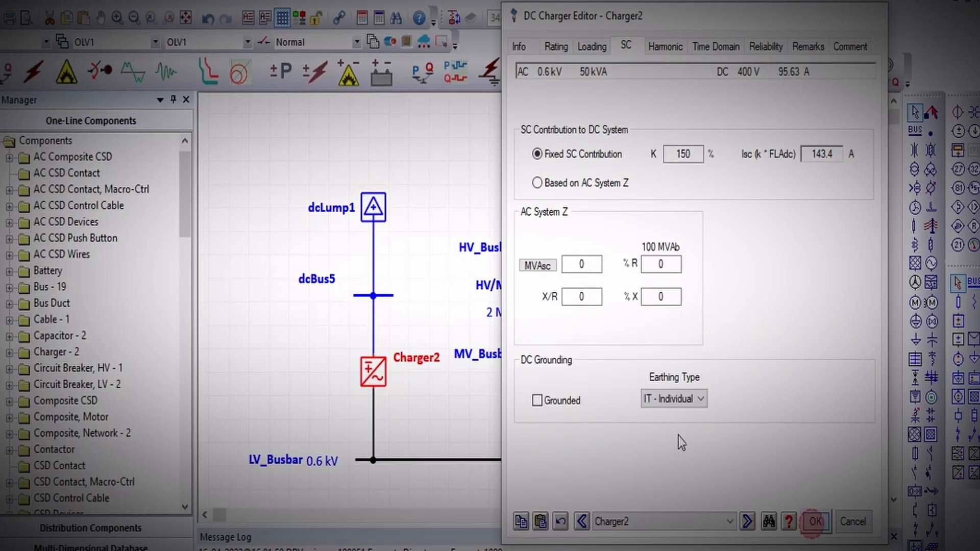
pyautogui.click(806, 521)
pyautogui.moveTo(423, 359)
pyautogui.mouseDown()
pyautogui.moveTo(348, 357)
pyautogui.moveTo(333, 375)
pyautogui.mouseUp()
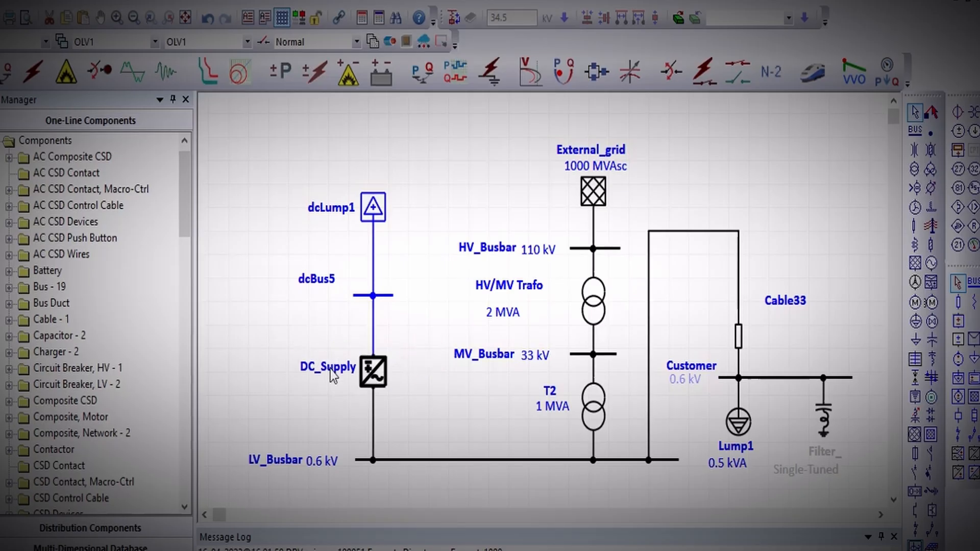
# Check the data of dcBus5 and rename the DC lumped load as DC_Load.
pyautogui.doubleClick(360, 295)
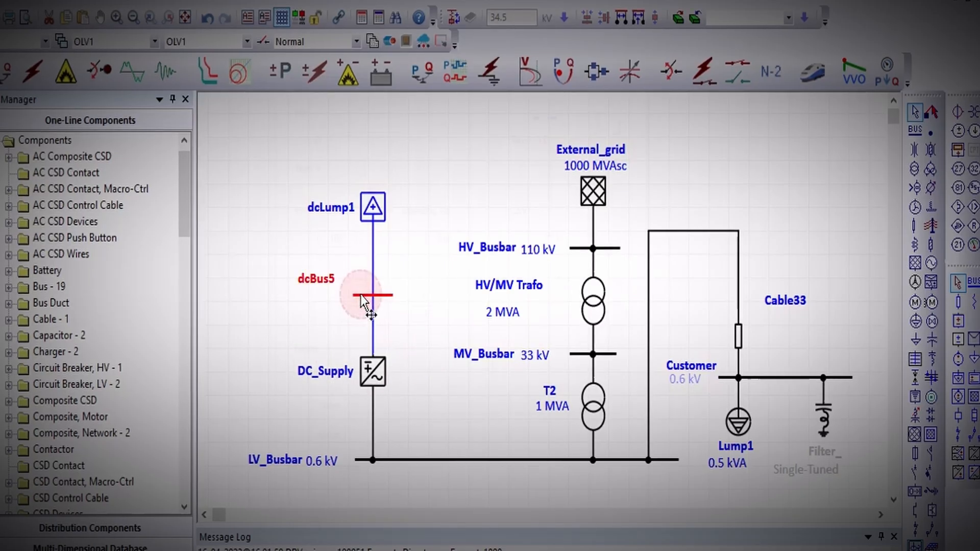
pyautogui.click(583, 539)
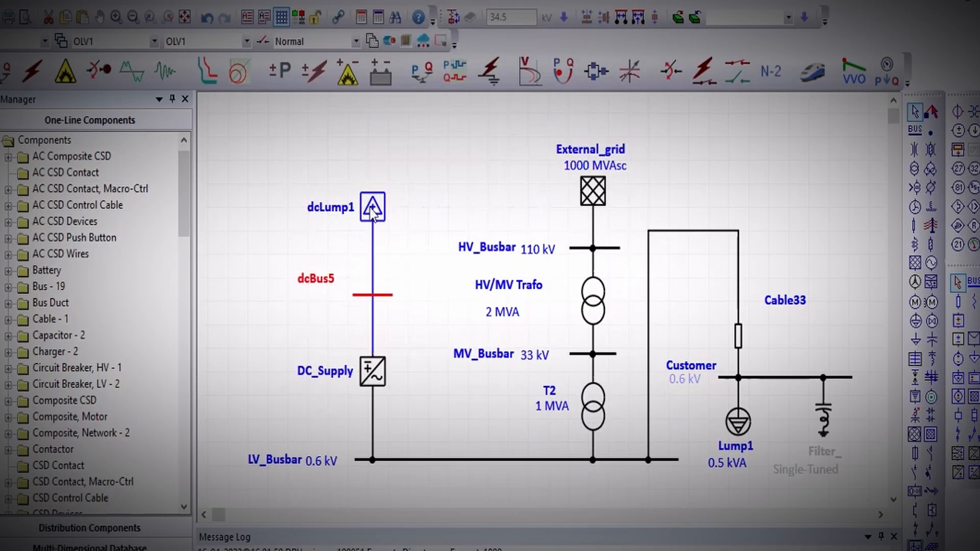
pyautogui.doubleClick(372, 207)
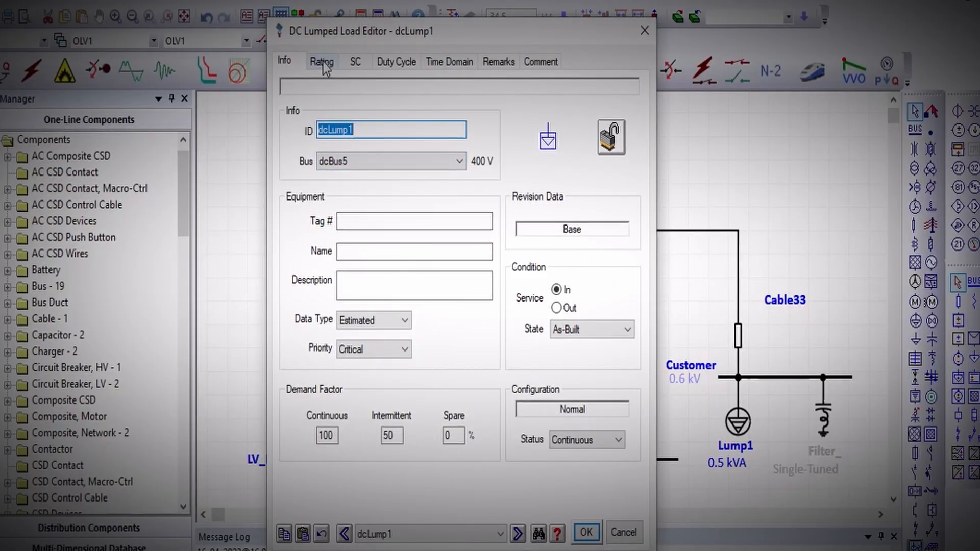
pyautogui.write('D')
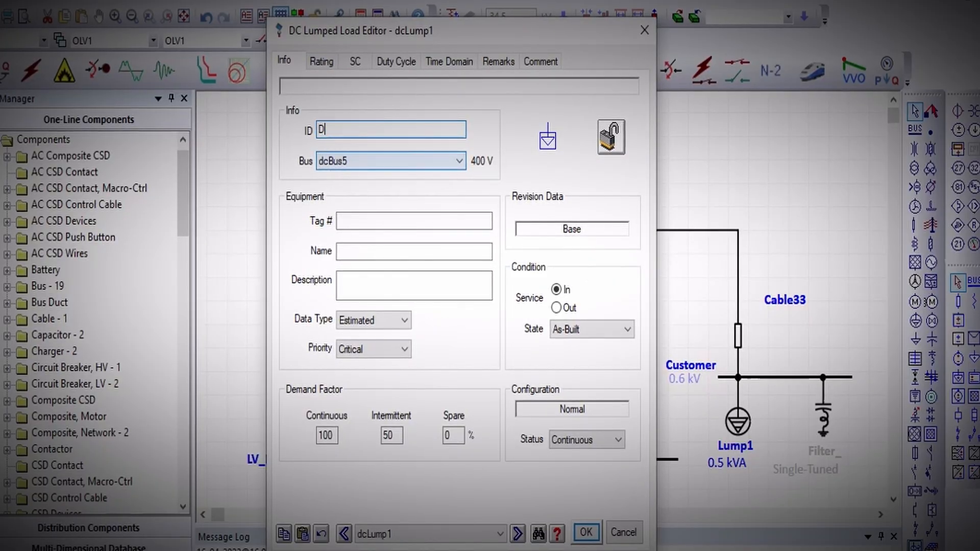
pyautogui.write('C+')
pyautogui.press('BackSpace')
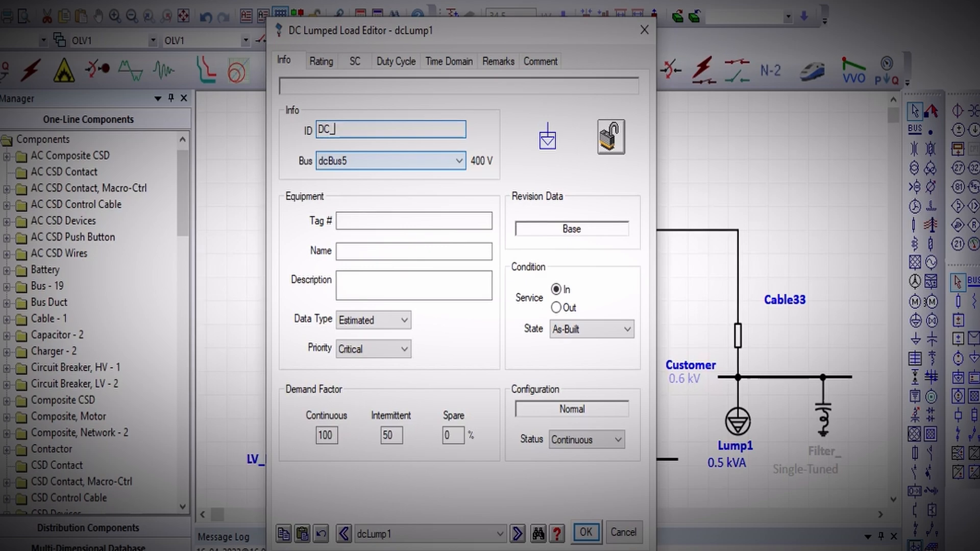
pyautogui.write('Load')
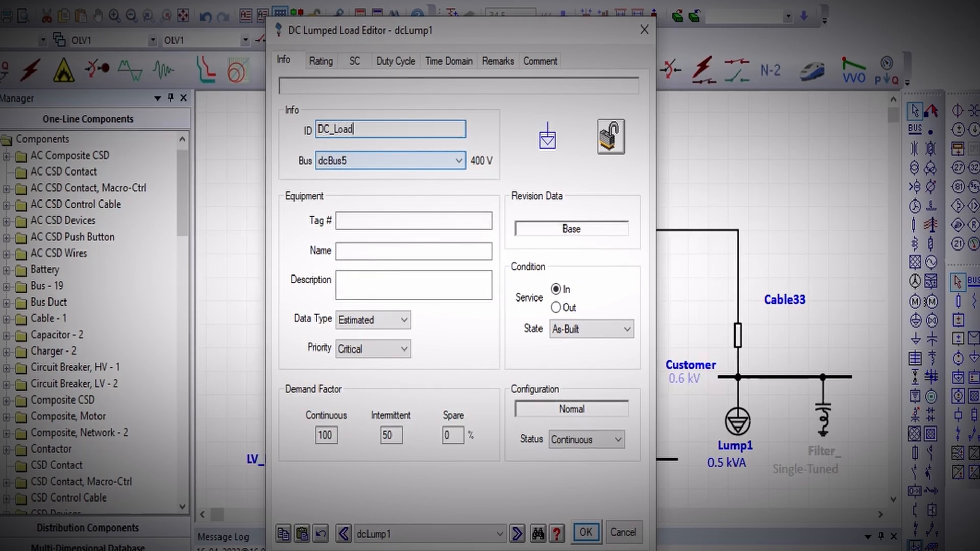
# Set the DC lumped load's rating to 10 kW and apply the change.
pyautogui.click(322, 61)
pyautogui.press('Tab')
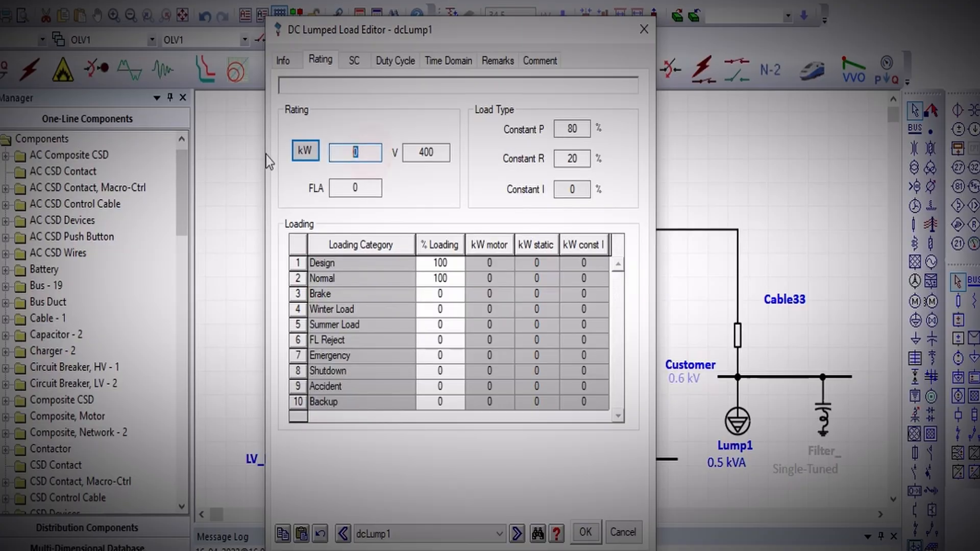
pyautogui.write('10')
pyautogui.click(430, 186)
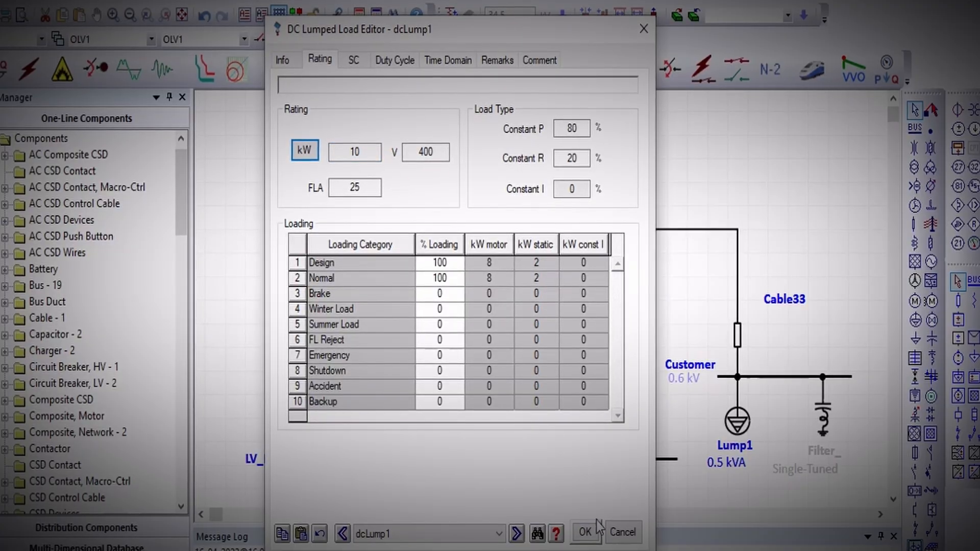
pyautogui.click(585, 532)
pyautogui.click(463, 159)
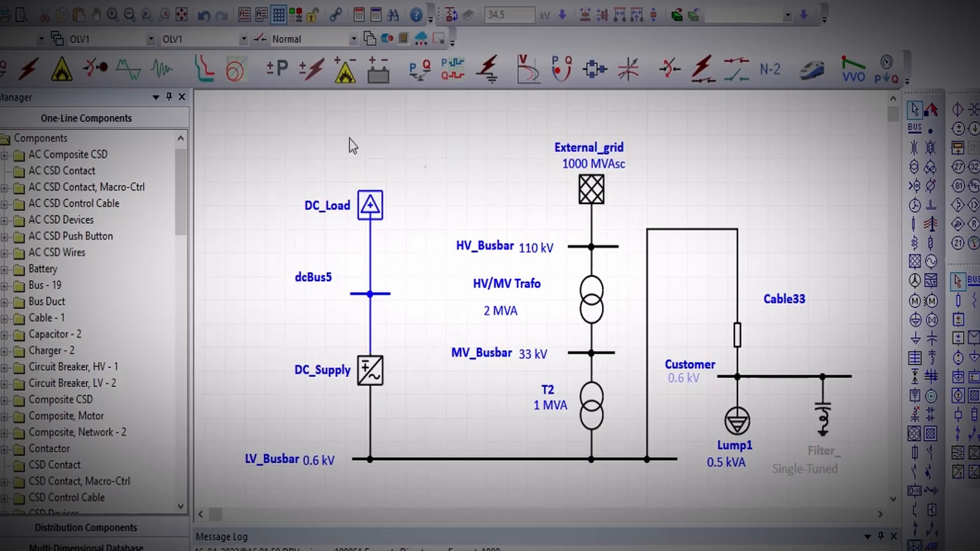
# Try to run a DC load flow analysis of the network.
pyautogui.click(287, 70)
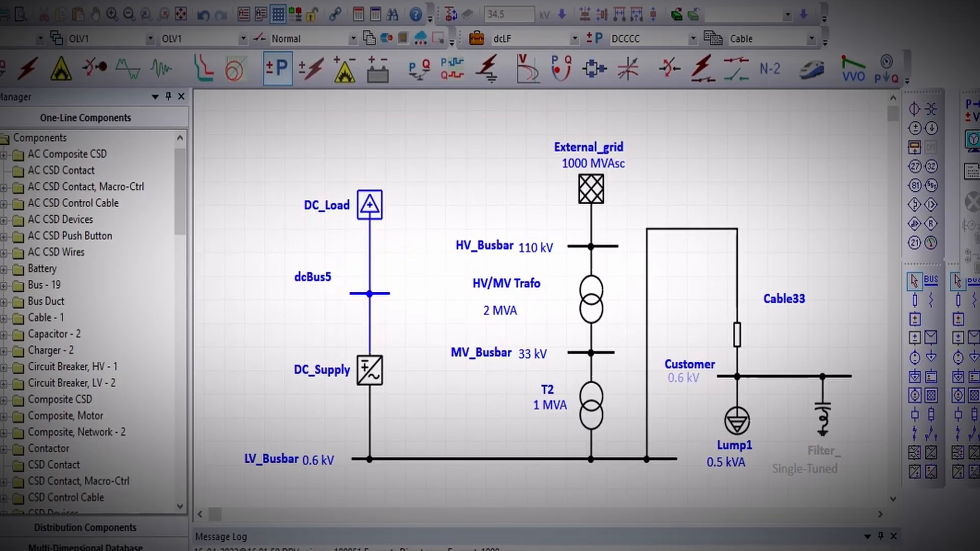
pyautogui.click(973, 139)
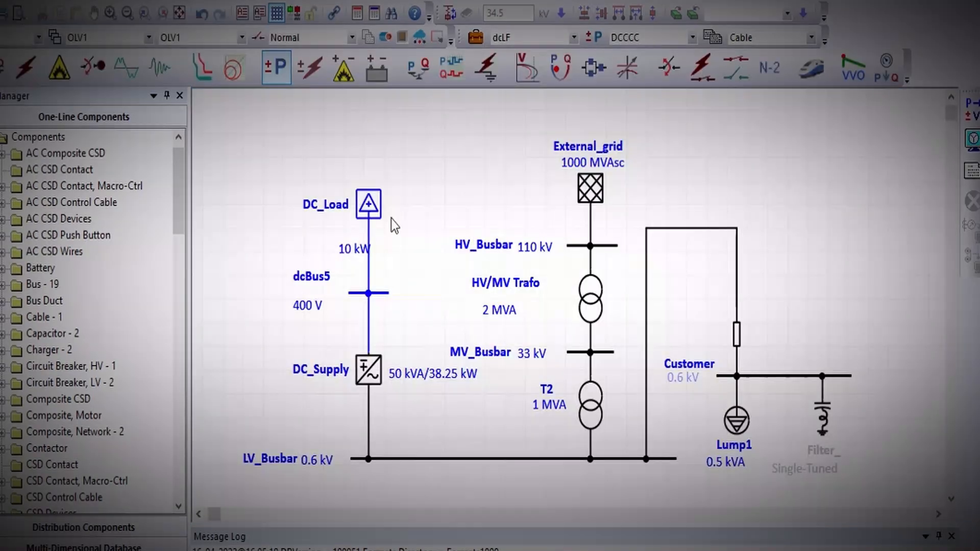
# Move DC_Load farther above dcBus5 and shift its 10 kW label to the left of the connection line.
pyautogui.click(364, 190)
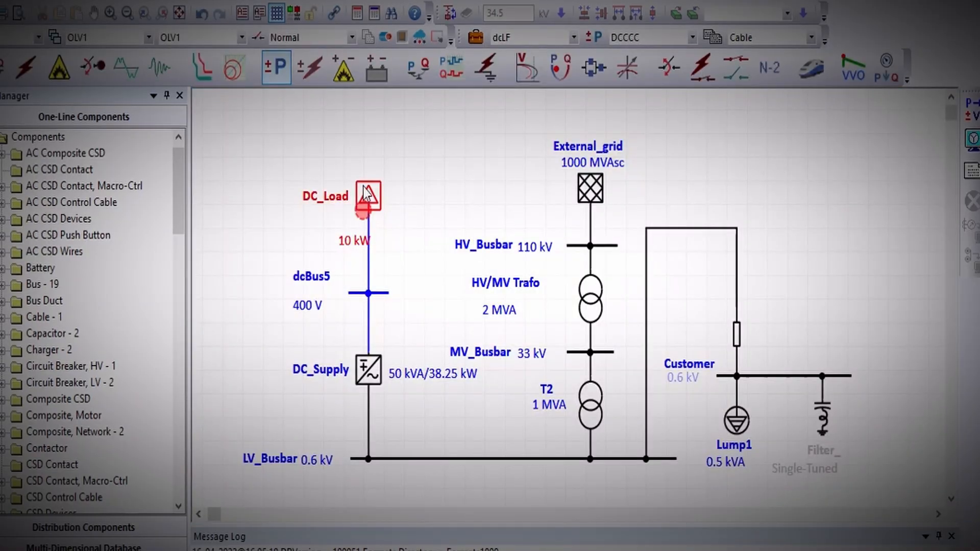
pyautogui.moveTo(363, 188); pyautogui.dragTo(364, 145)
pyautogui.moveTo(355, 202); pyautogui.dragTo(327, 201)
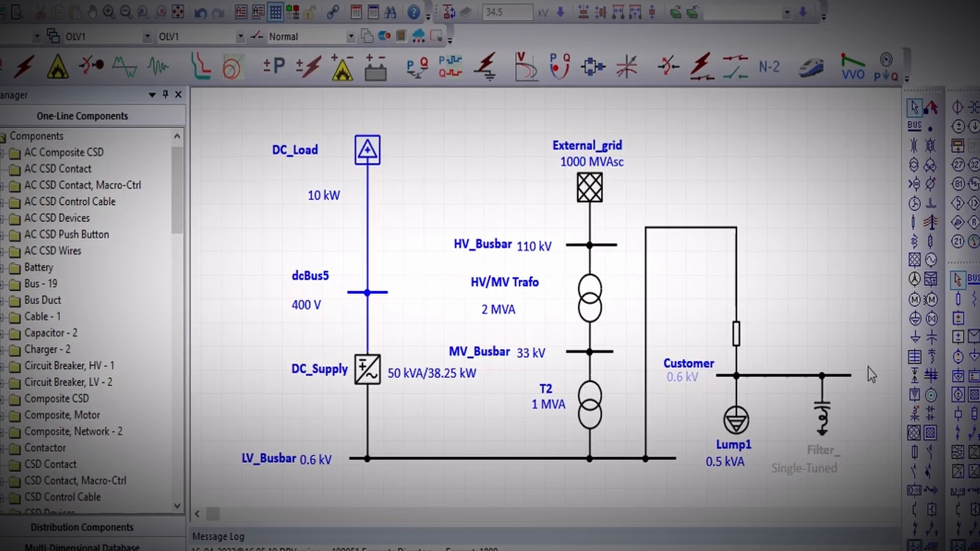
# Return to edit mode and insert a DC cable between DC_Load and dcBus5.
pyautogui.click(959, 301)
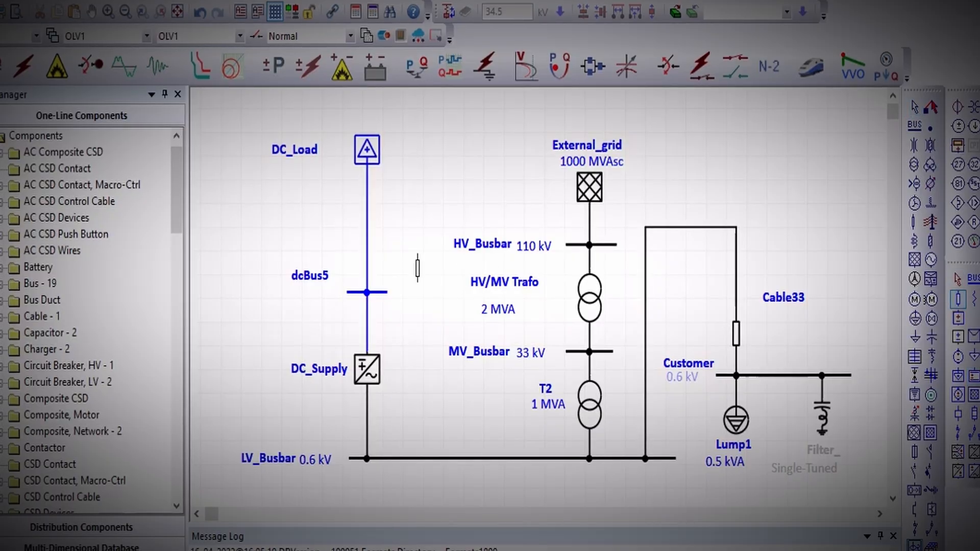
pyautogui.click(367, 232)
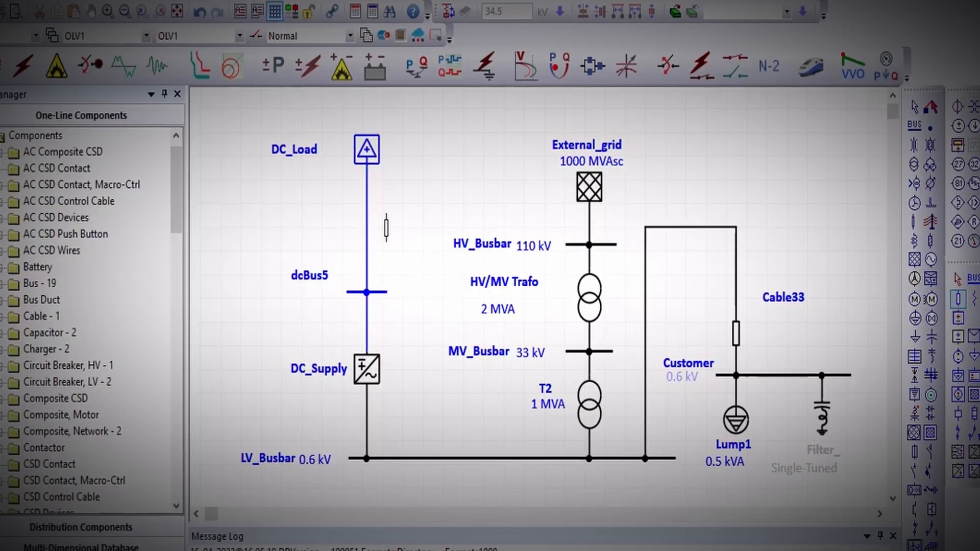
pyautogui.click(367, 210)
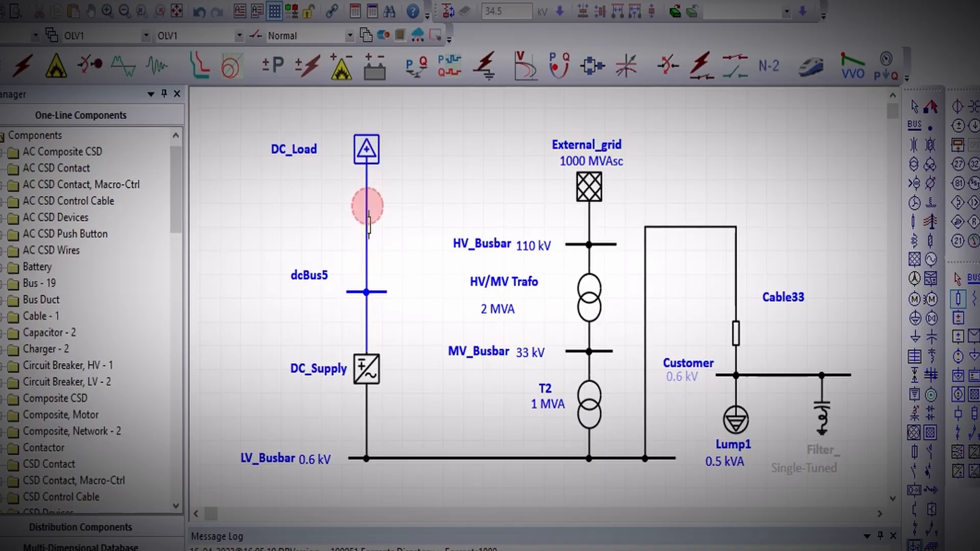
pyautogui.rightClick(439, 158)
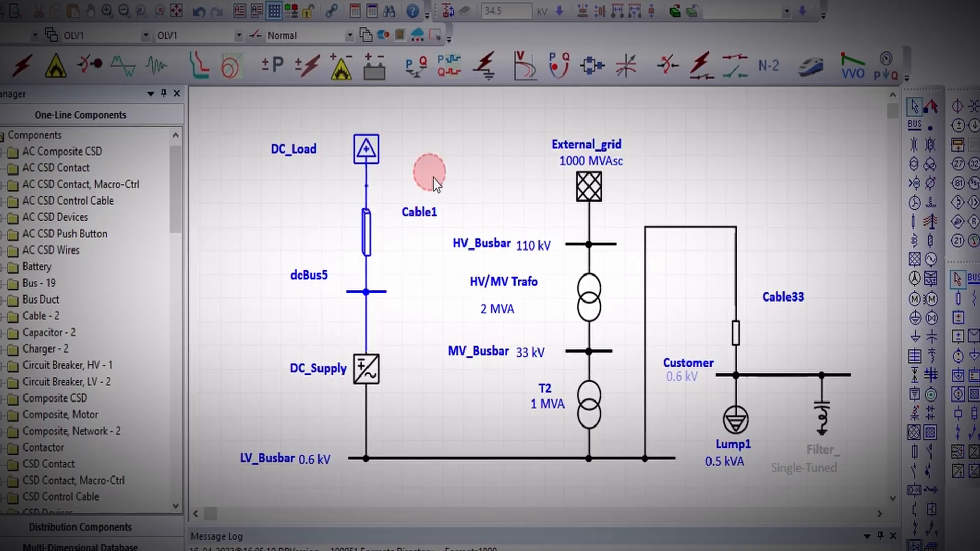
# Assign Cable1 the 50 Hz, 0.6 kV, 3/C aluminium, rubber-insulated ICEA magnetic-installation cable from the library, in size 8 AWG/kcmil.
pyautogui.doubleClick(370, 237)
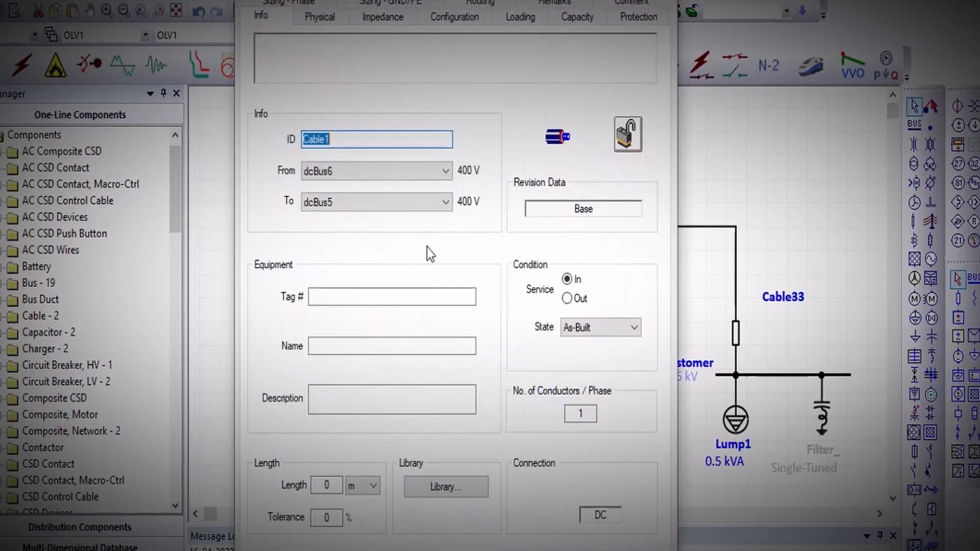
pyautogui.click(439, 488)
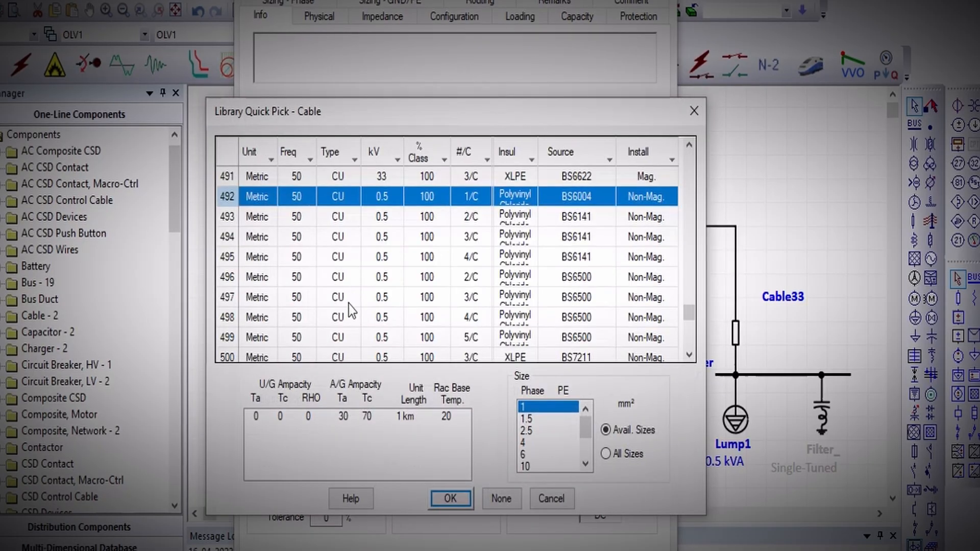
pyautogui.scroll(20, 428, 261)
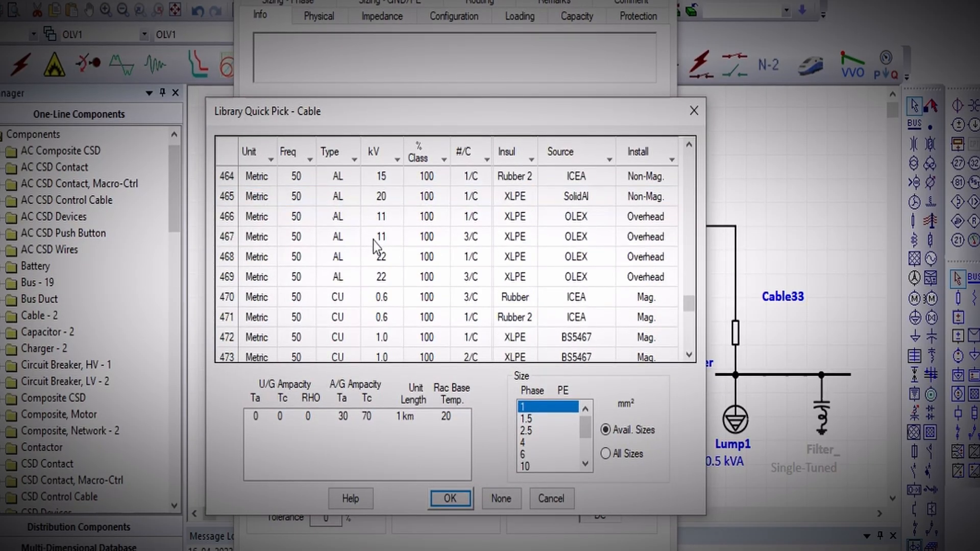
pyautogui.moveTo(689, 284); pyautogui.dragTo(702, 149)
pyautogui.scroll(-11, 317, 229)
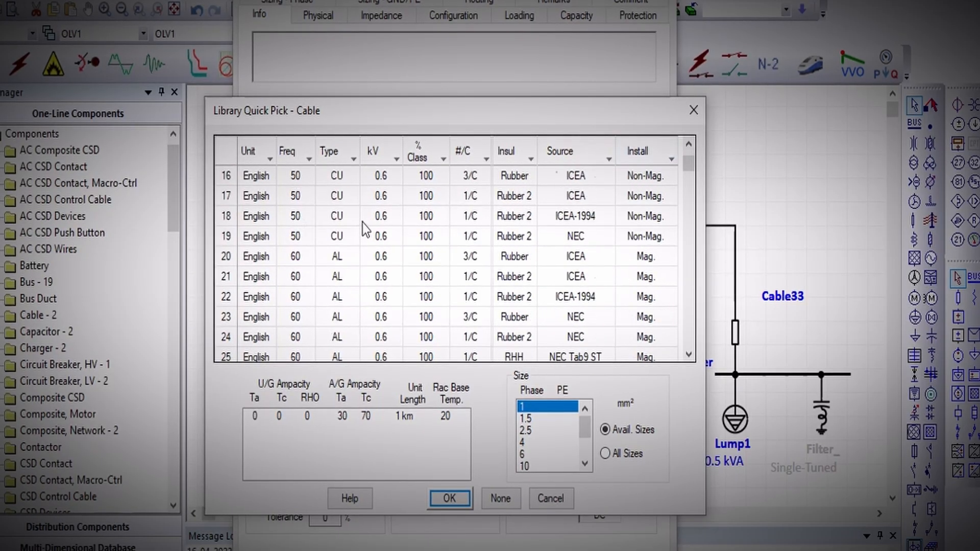
pyautogui.scroll(-17, 424, 263)
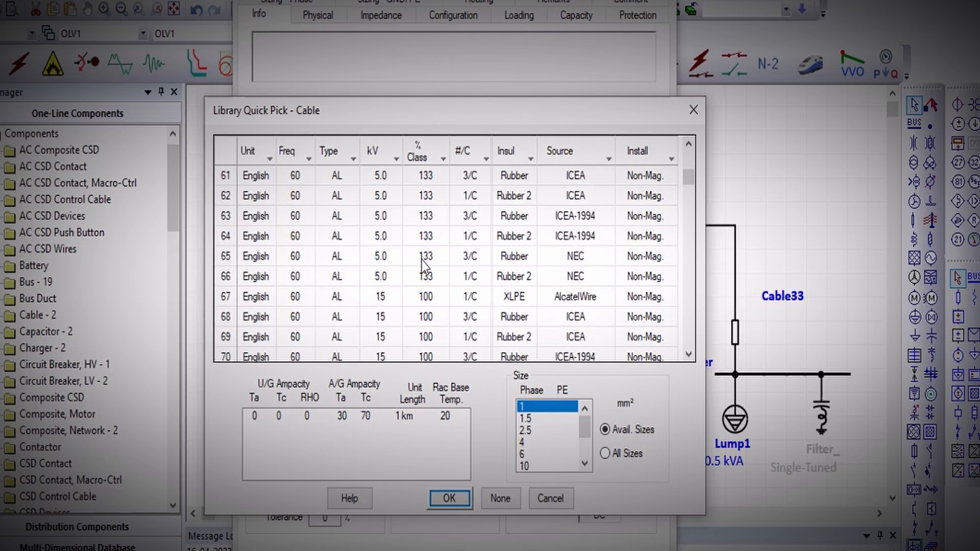
pyautogui.scroll(-20, 422, 263)
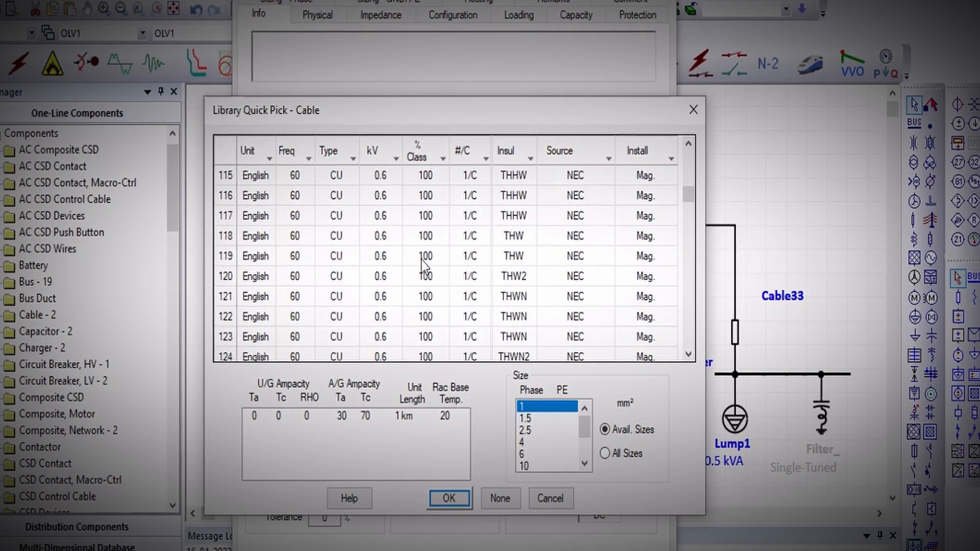
pyautogui.scroll(-20, 421, 262)
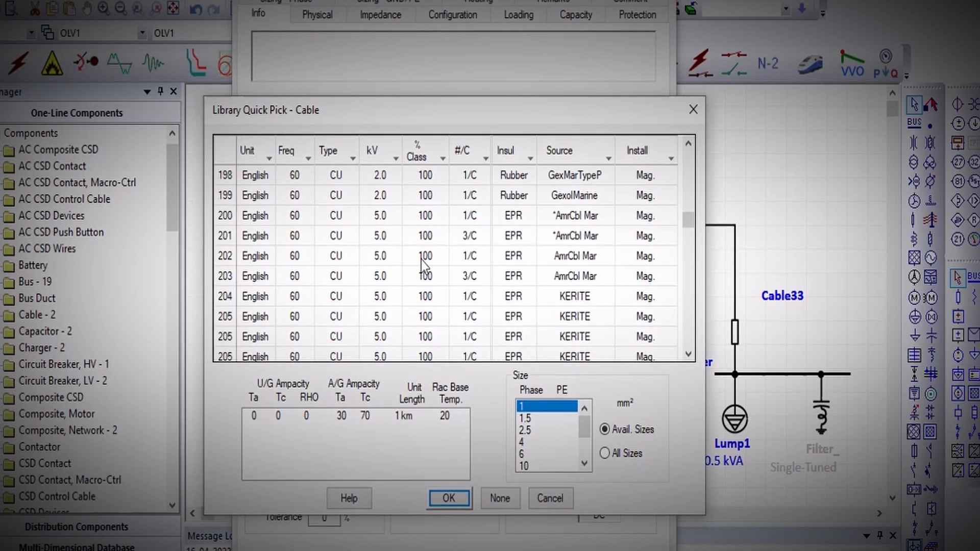
pyautogui.scroll(-20, 421, 262)
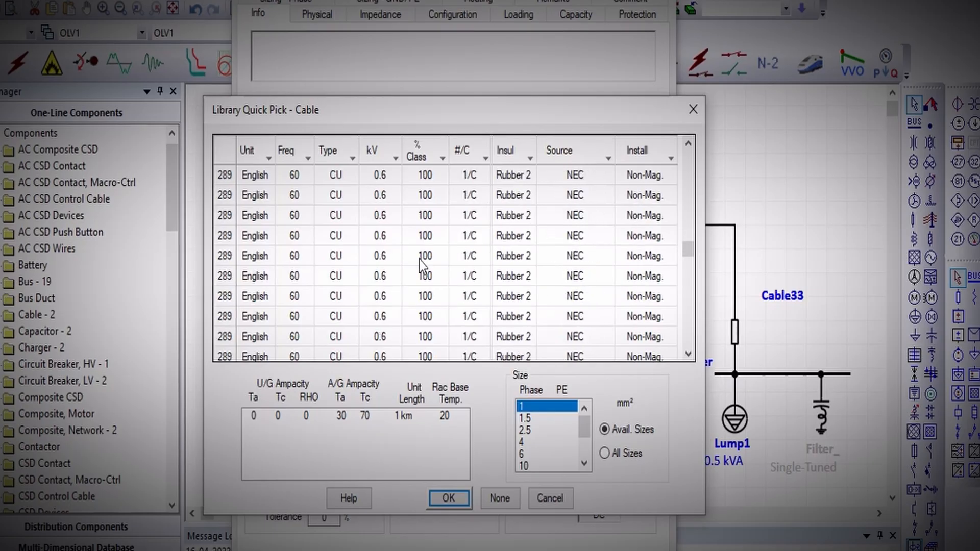
pyautogui.scroll(20, 422, 263)
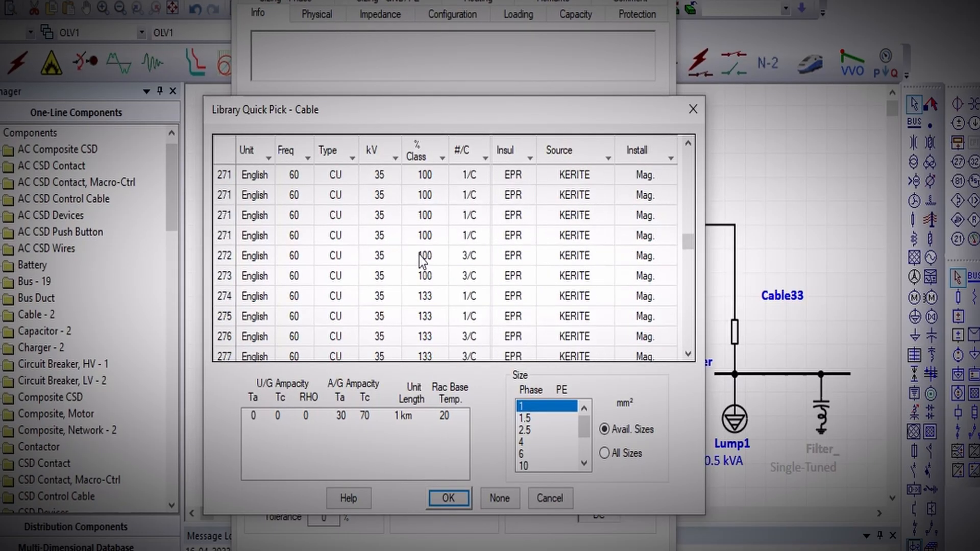
pyautogui.scroll(20, 420, 260)
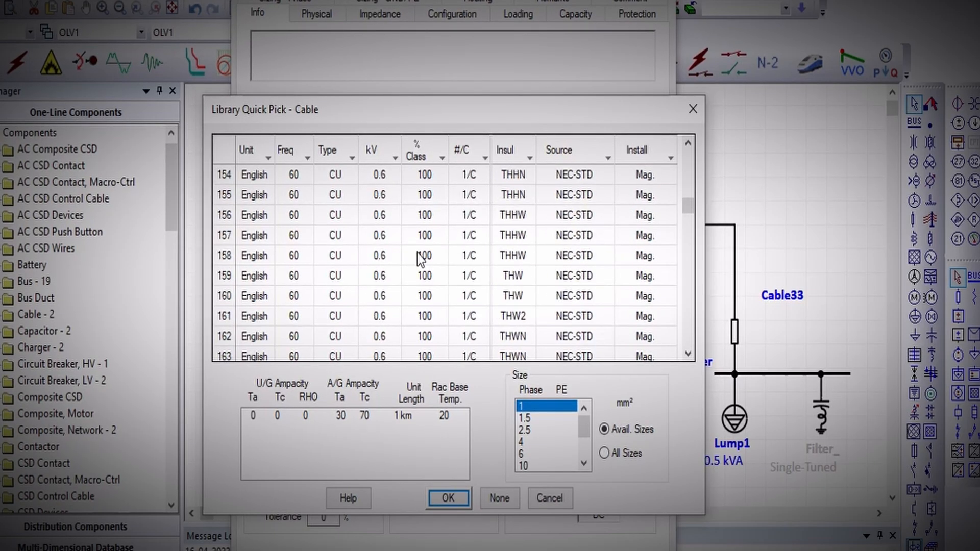
pyautogui.scroll(20, 421, 259)
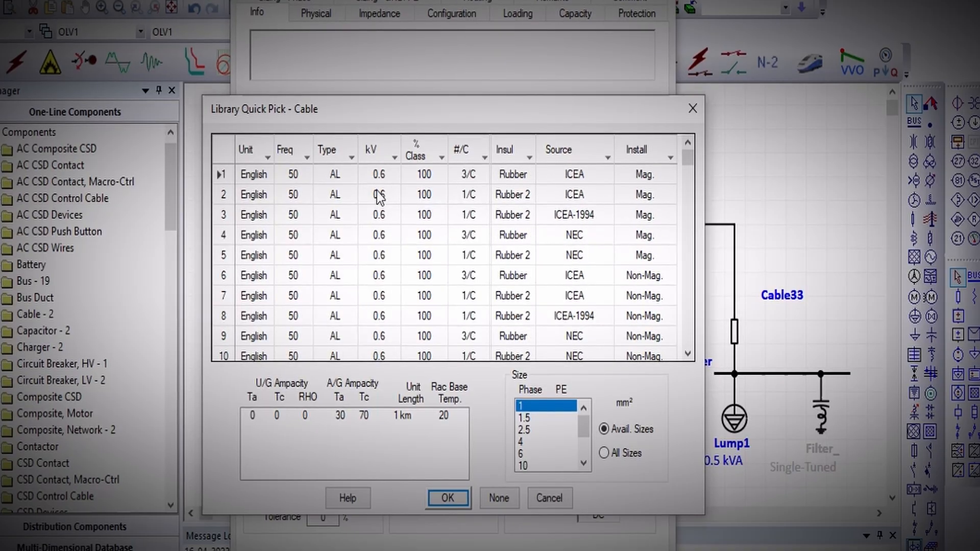
pyautogui.click(359, 174)
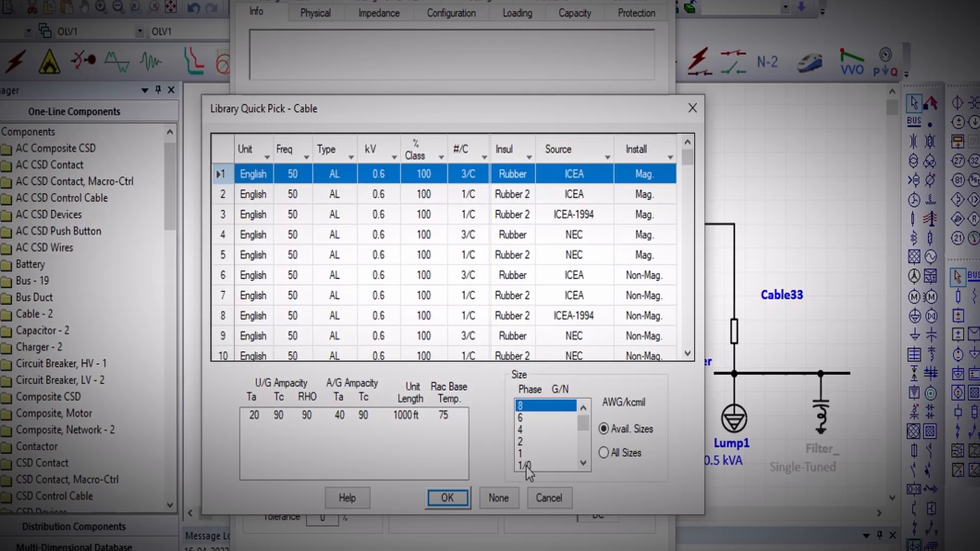
pyautogui.click(446, 498)
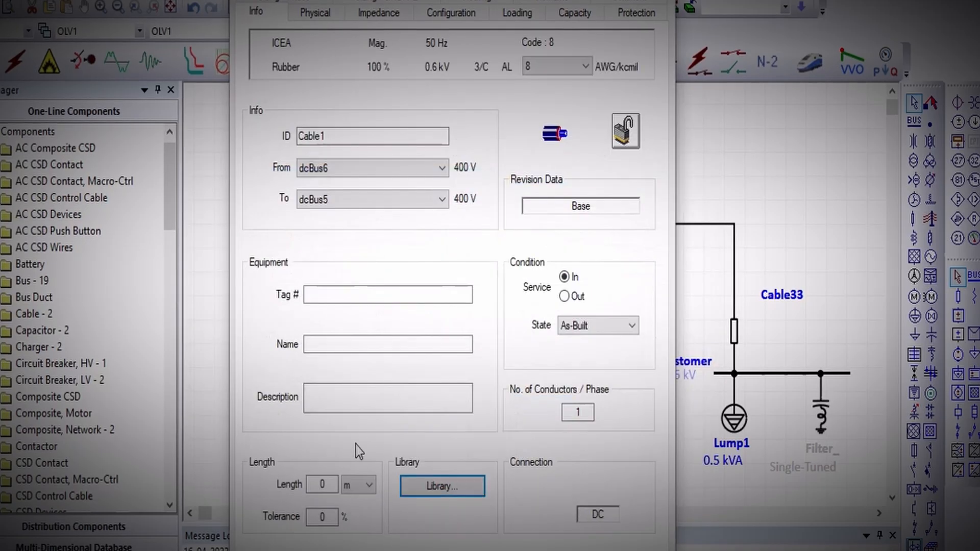
# Set Cable1's length to 100 m and confirm the cable data.
pyautogui.moveTo(327, 482); pyautogui.dragTo(296, 477)
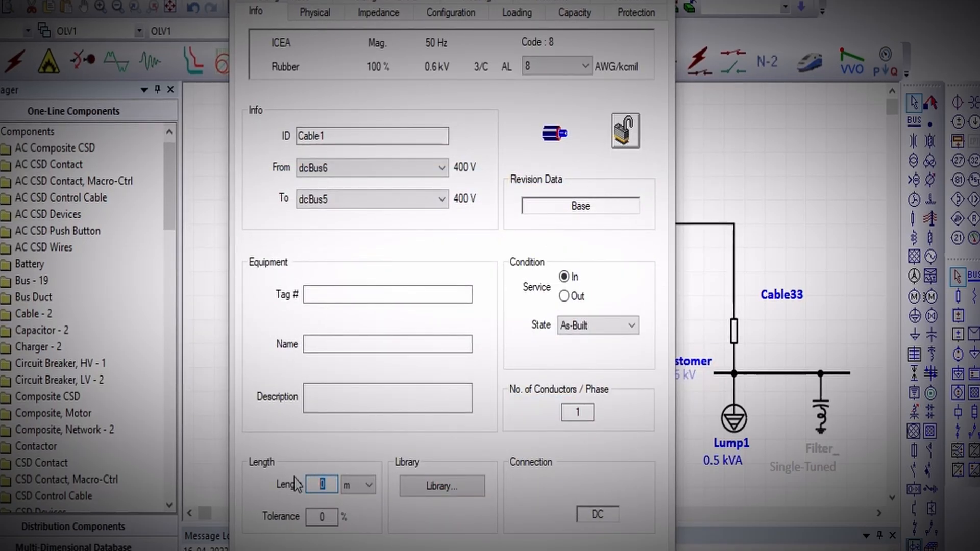
pyautogui.write('100')
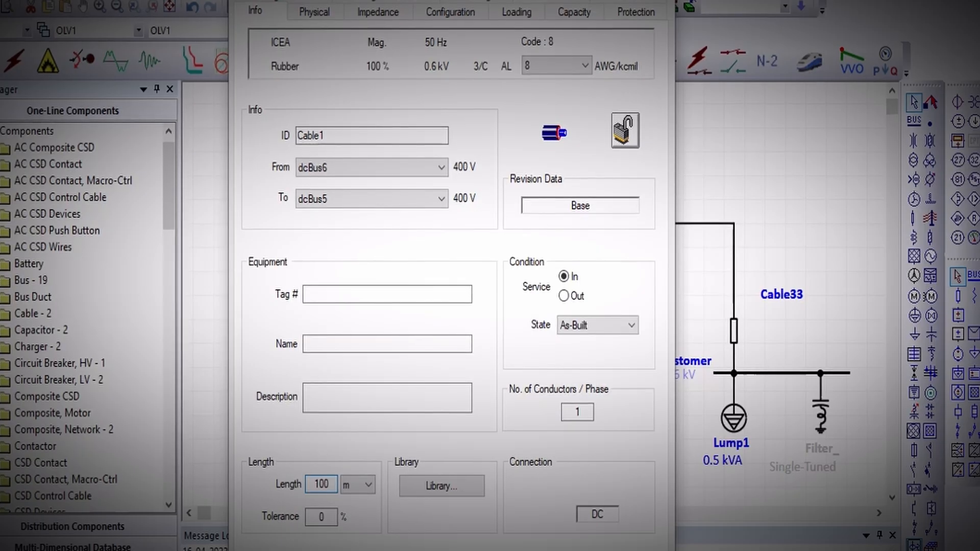
pyautogui.press('Return')
# Switch to DC load flow mode and run the DC load flow analysis.
pyautogui.click(438, 287)
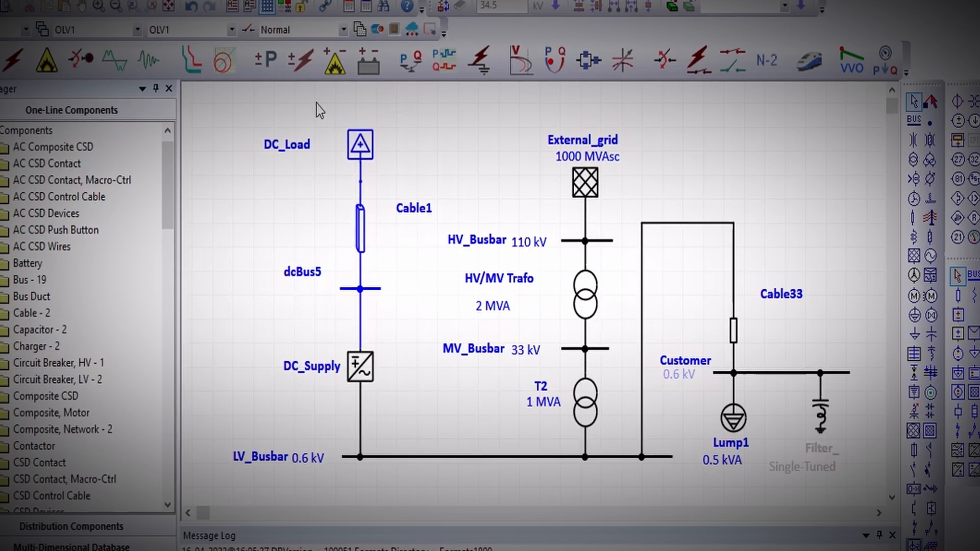
pyautogui.click(266, 60)
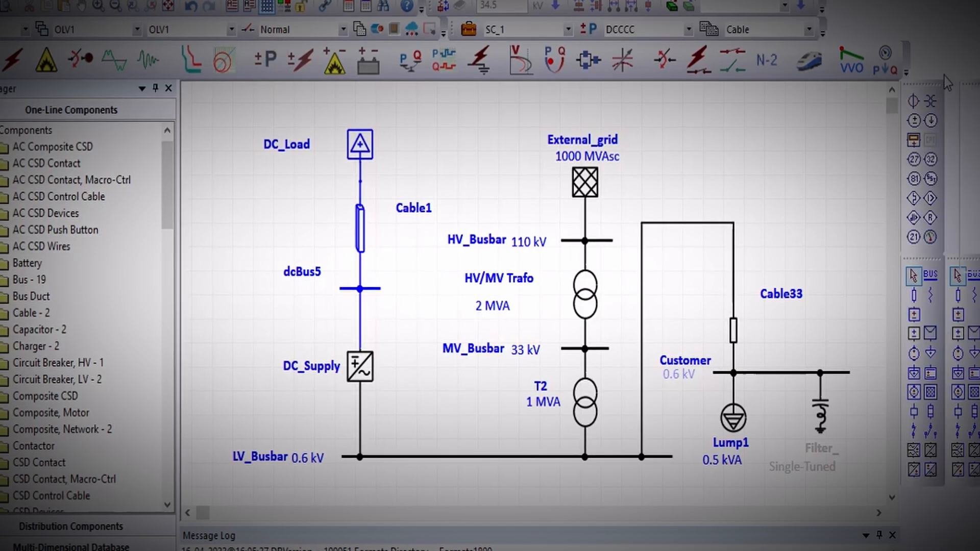
pyautogui.click(972, 128)
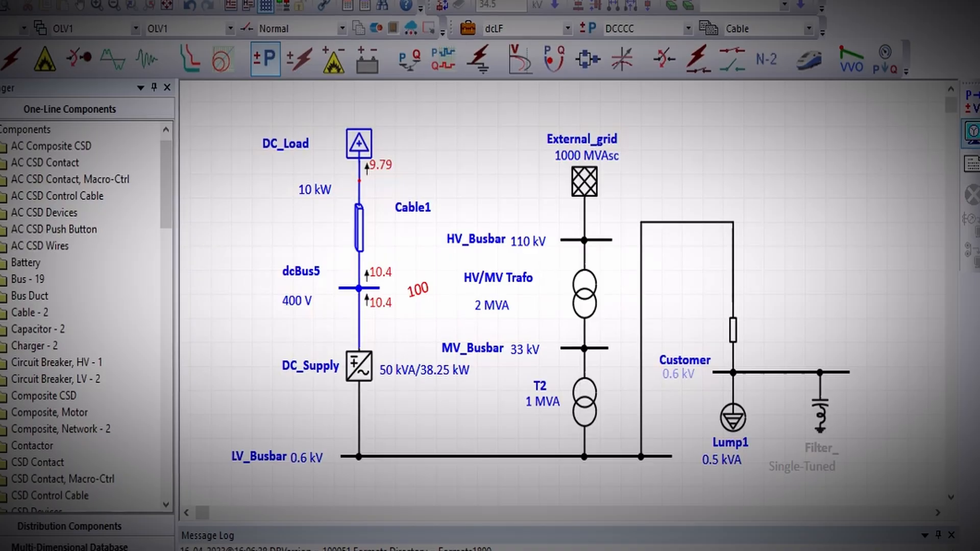
# Enable the Rating, kV and A annotations for all AC-DC and DC elements in the display options and apply them.
pyautogui.click(972, 132)
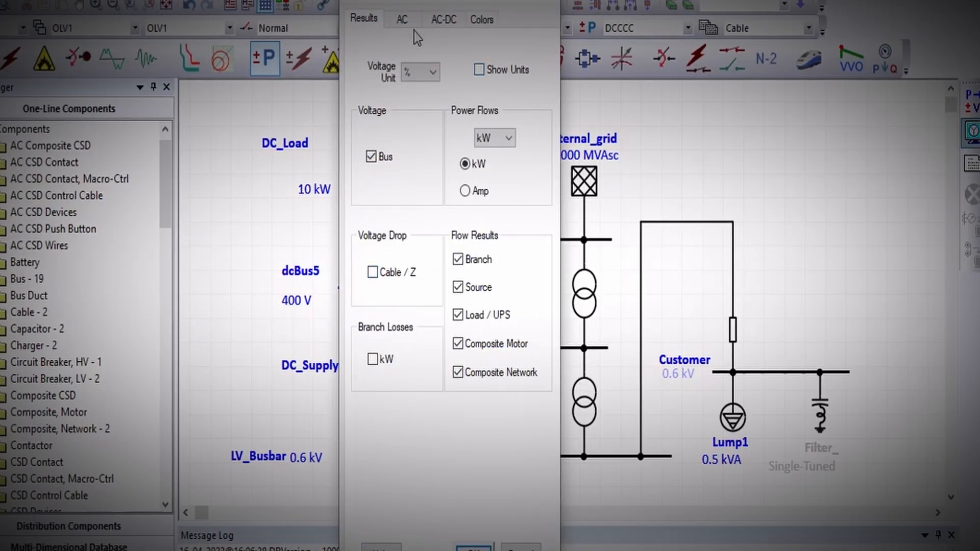
pyautogui.click(444, 19)
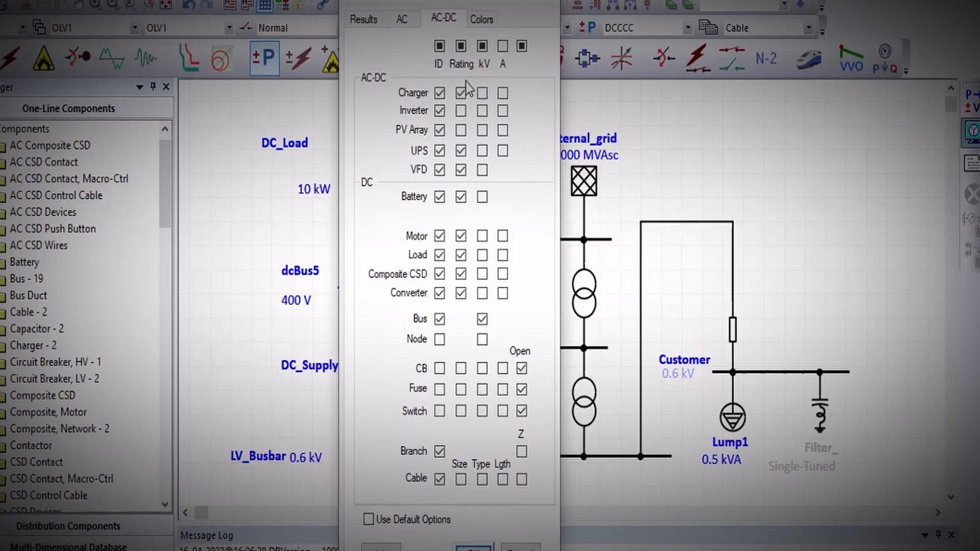
pyautogui.click(462, 46)
pyautogui.click(482, 46)
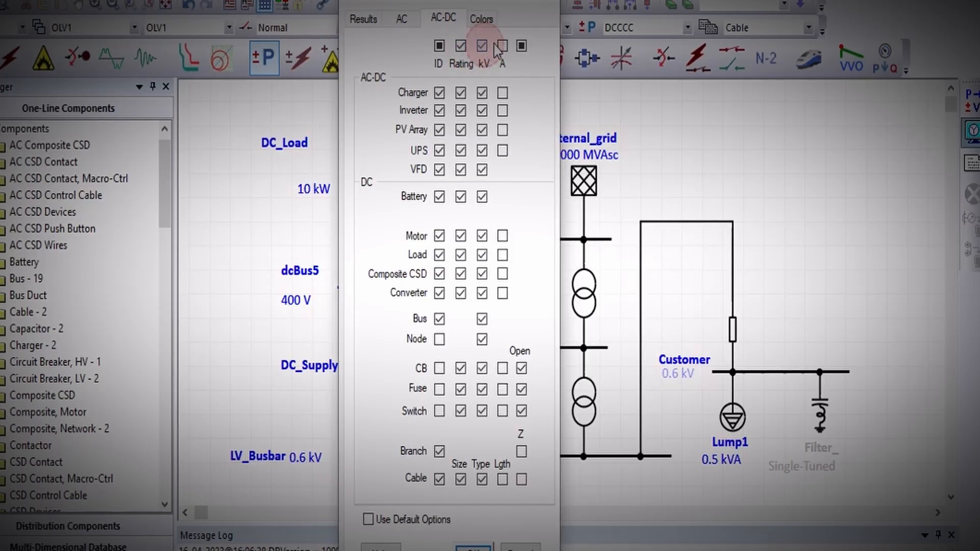
pyautogui.click(503, 46)
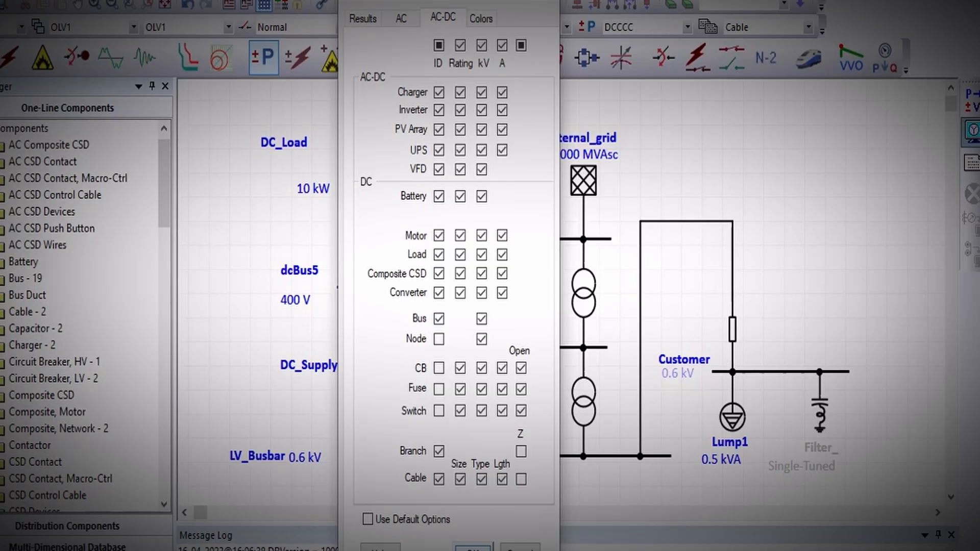
pyautogui.click(473, 547)
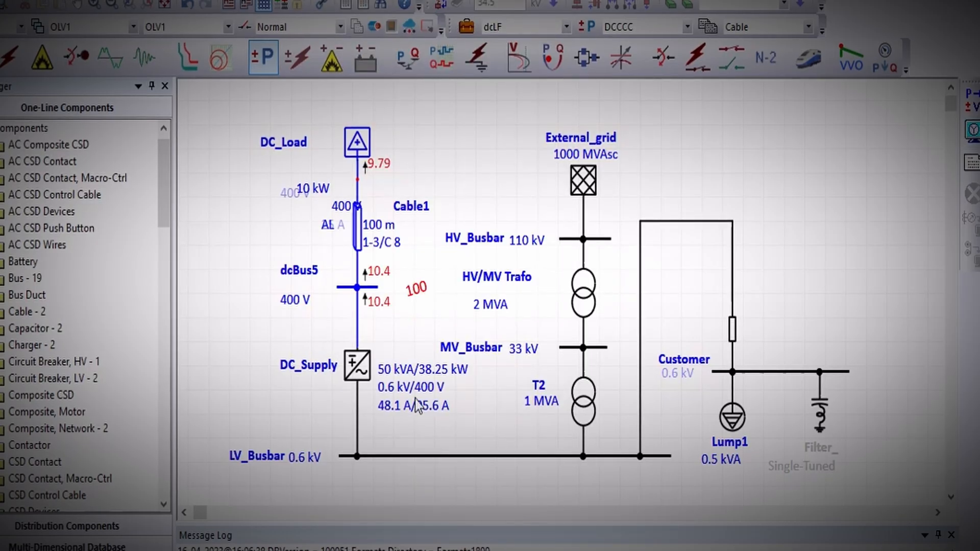
# Move the 400 V label overlapping the upper end of Cable1 to just below the 10 kW label.
pyautogui.moveTo(348, 206); pyautogui.dragTo(306, 207)
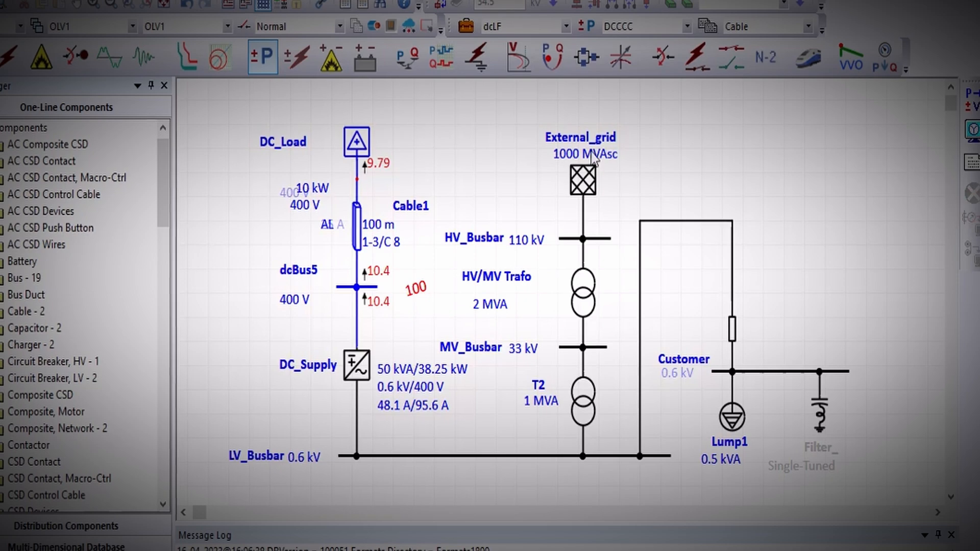
pyautogui.click(379, 161)
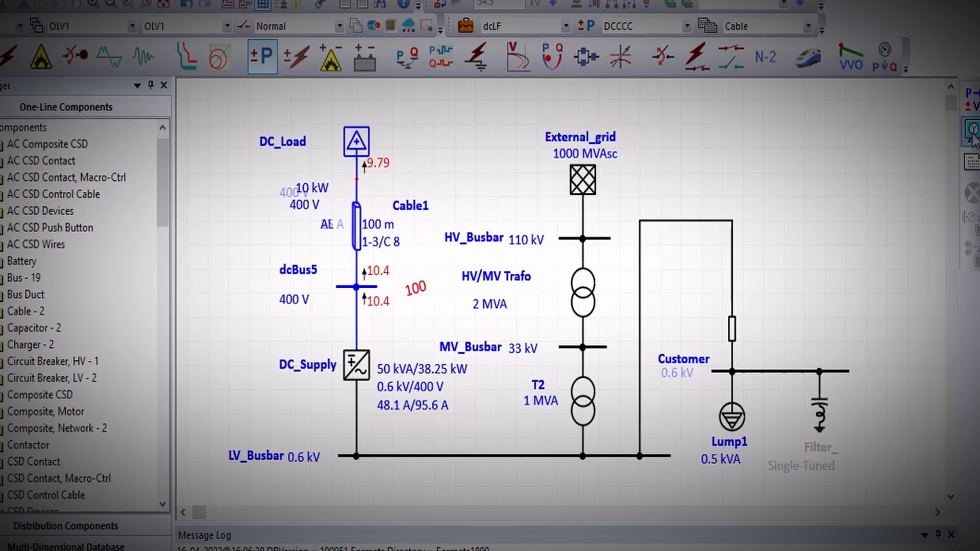